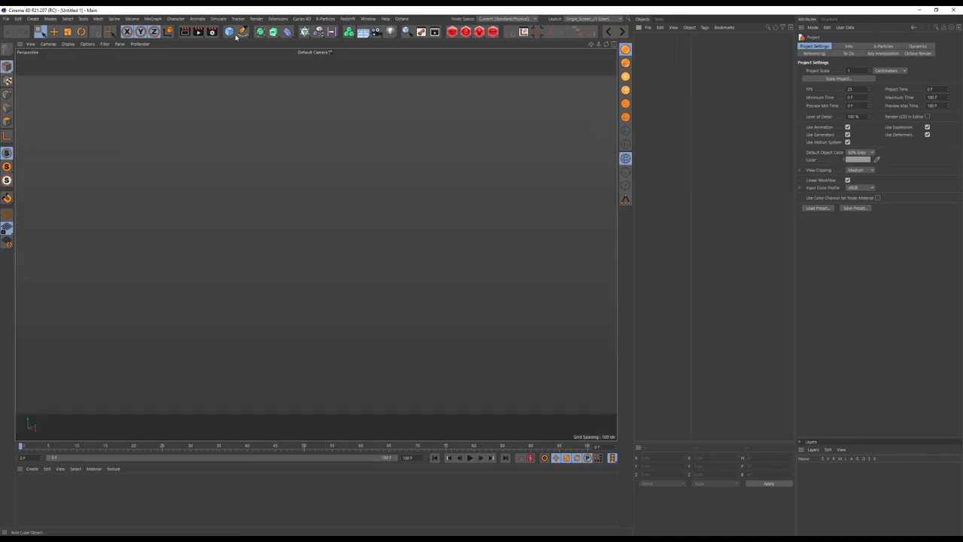
Create a middle-aligned Text spline 'A' and choose its font.
{"action": "left_click", "coordinate": [354, 63]}
{"action": "left_click", "coordinate": [860, 123]}
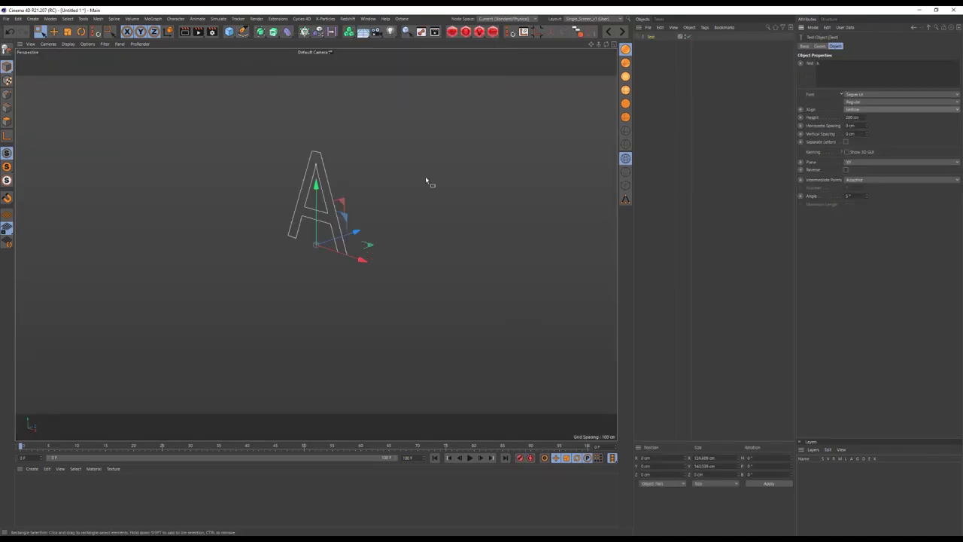
{"action": "left_click", "coordinate": [899, 94]}
{"action": "scroll", "coordinate": [897, 92], "scroll_direction": "up", "scroll_amount": 10}
{"action": "scroll", "coordinate": [897, 92], "scroll_direction": "up", "scroll_amount": 5}
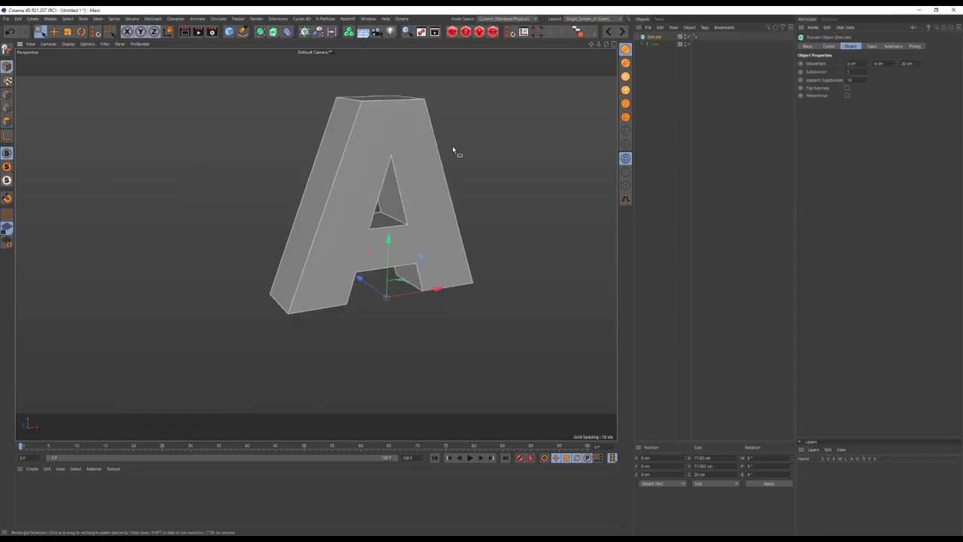
{"action": "left_click", "coordinate": [325, 18]}
Add the Atomize cage at 0% polygon reduction and change the text's maximum segment length.
{"action": "left_click", "coordinate": [311, 189]}
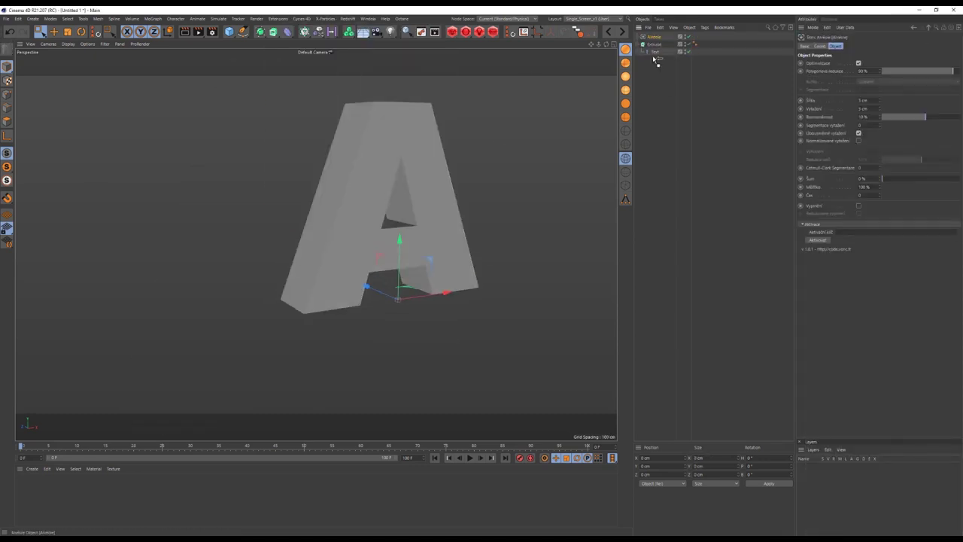
{"action": "left_click_drag", "start_coordinate": [886, 70], "coordinate": [881, 71]}
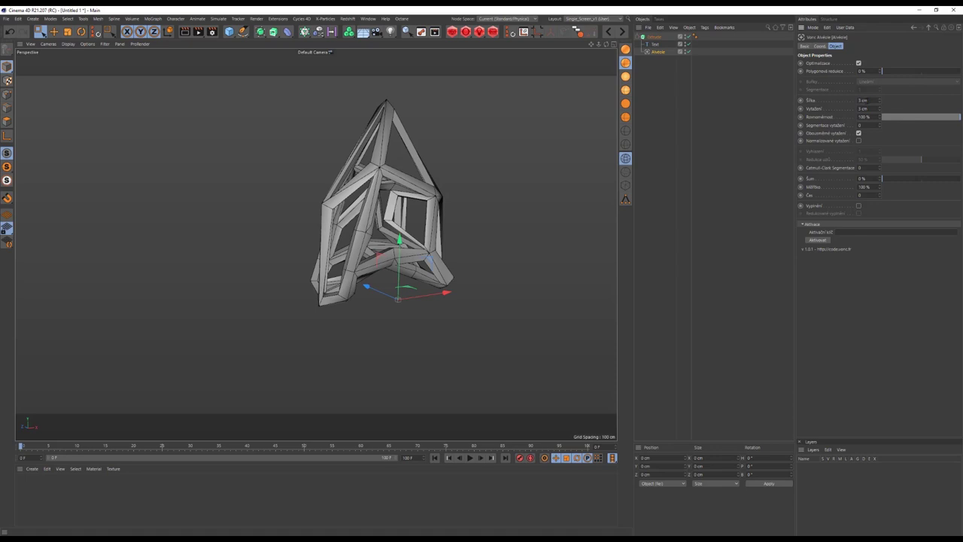
{"action": "left_click", "coordinate": [654, 44]}
{"action": "left_click", "coordinate": [898, 180]}
{"action": "left_click", "coordinate": [861, 211]}
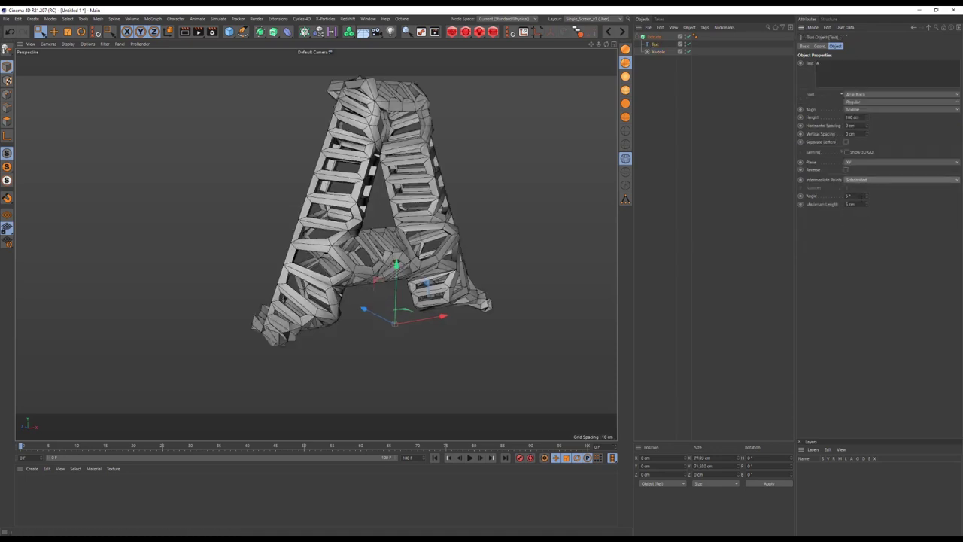
{"action": "key", "text": "Return"}
Adjust the cage strut width and duplicate the Extrude object.
{"action": "left_click", "coordinate": [656, 51]}
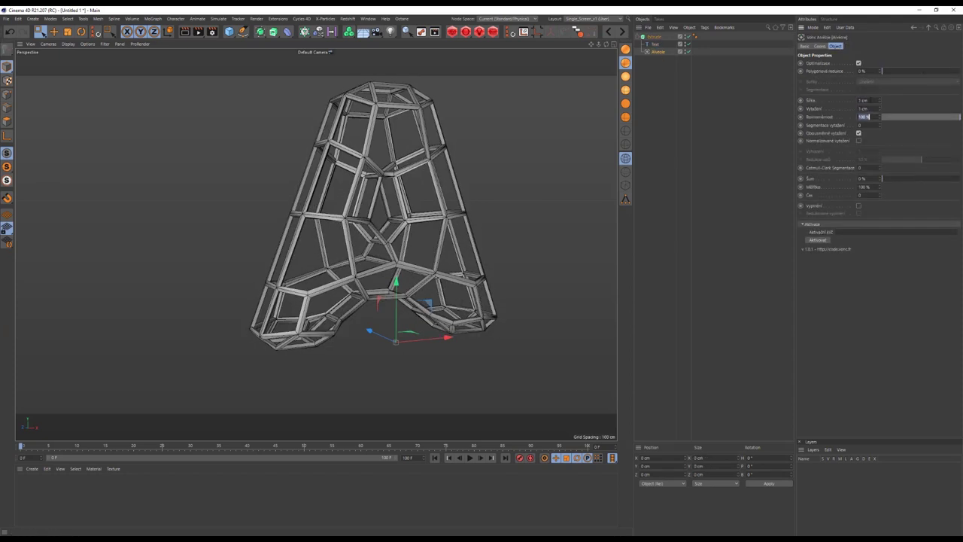
{"action": "left_click", "coordinate": [393, 340]}
{"action": "left_click_drag", "start_coordinate": [393, 339], "coordinate": [388, 164], "text": "alt"}
{"action": "left_click", "coordinate": [658, 51]}
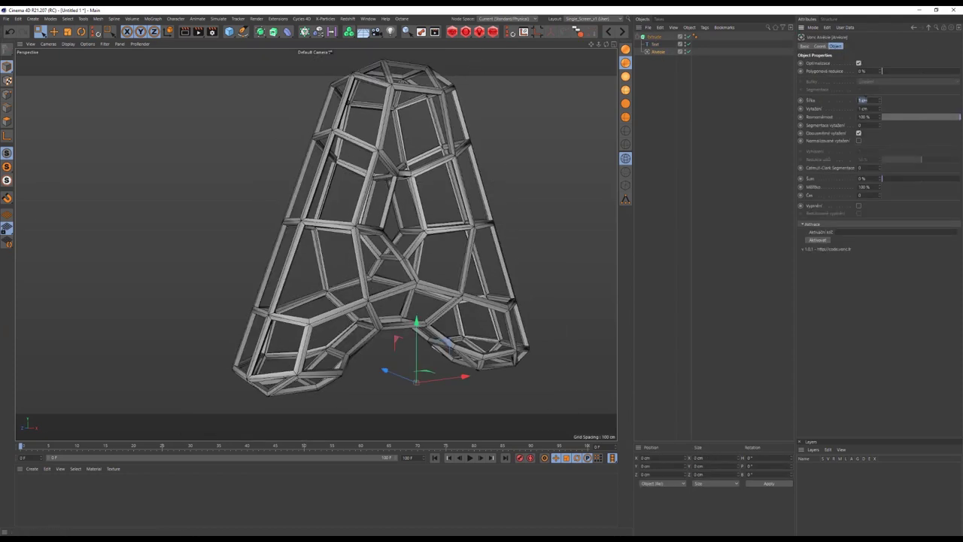
{"action": "right_click", "coordinate": [651, 42]}
{"action": "left_click", "coordinate": [683, 307]}
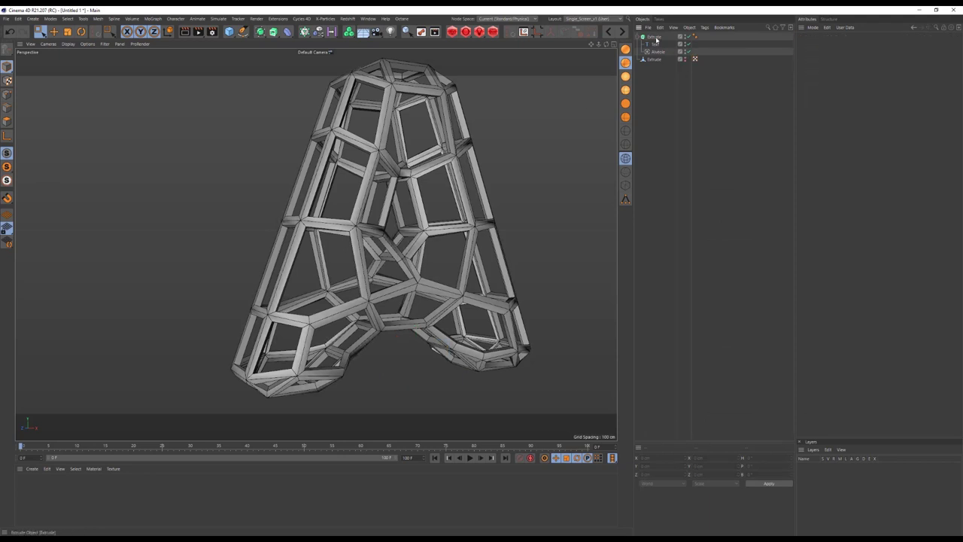
Strip Atomize from the copy and put it inside a Volume Builder and Volume Mesher with a new voxel size.
{"action": "key", "text": "Delete"}
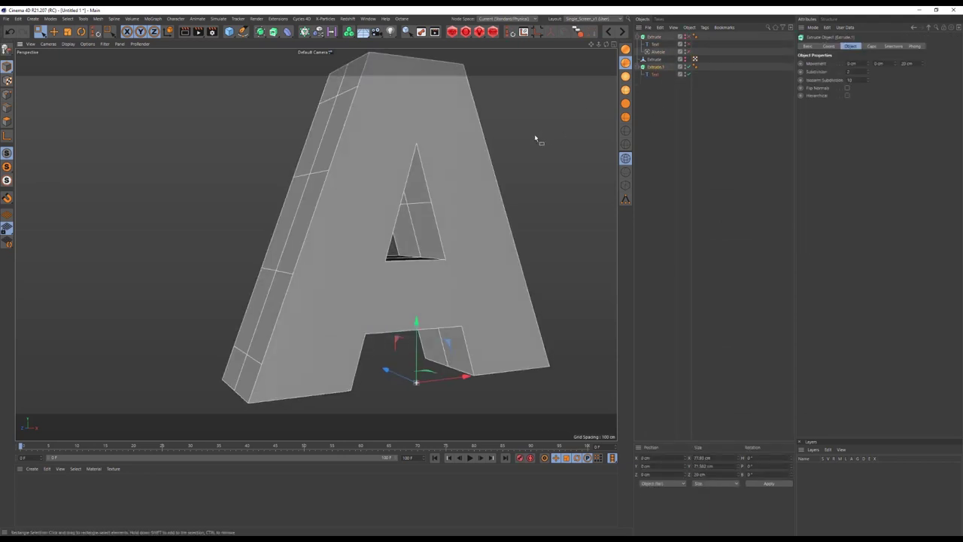
{"action": "left_click", "coordinate": [180, 18]}
{"action": "left_click", "coordinate": [149, 30], "text": "alt"}
{"action": "left_click", "coordinate": [131, 18]}
{"action": "left_click", "coordinate": [149, 38], "text": "alt"}
{"action": "left_click", "coordinate": [662, 73]}
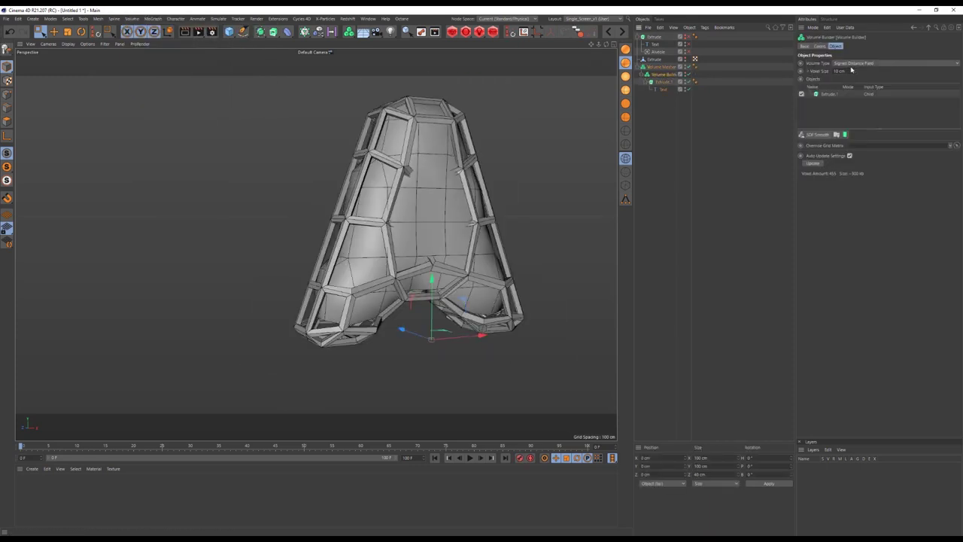
{"action": "key", "text": "Return"}
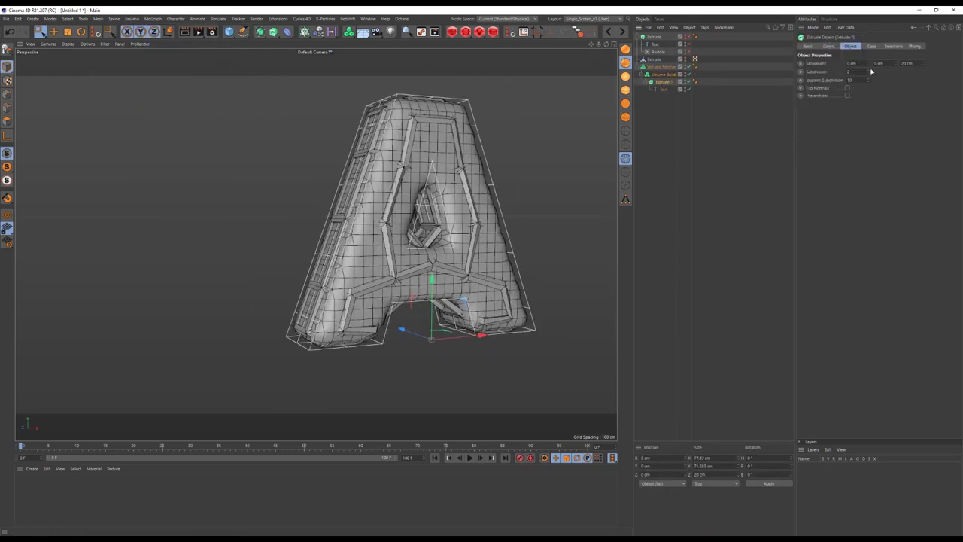
Adjust the copied extrusion's depth, checking the letter from the top view.
{"action": "left_click", "coordinate": [662, 66]}
{"action": "key", "text": "F2"}
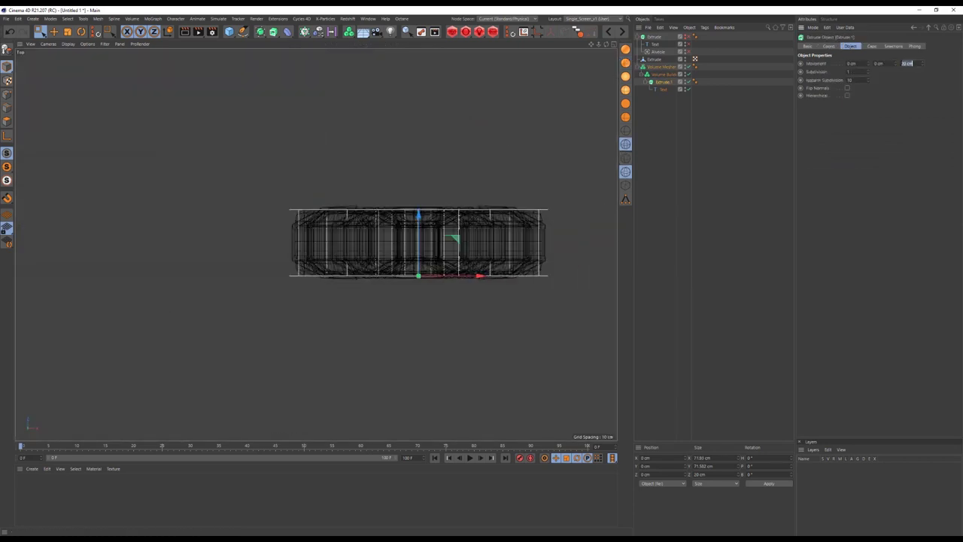
{"action": "type", "text": "15"}
{"action": "key", "text": "h"}
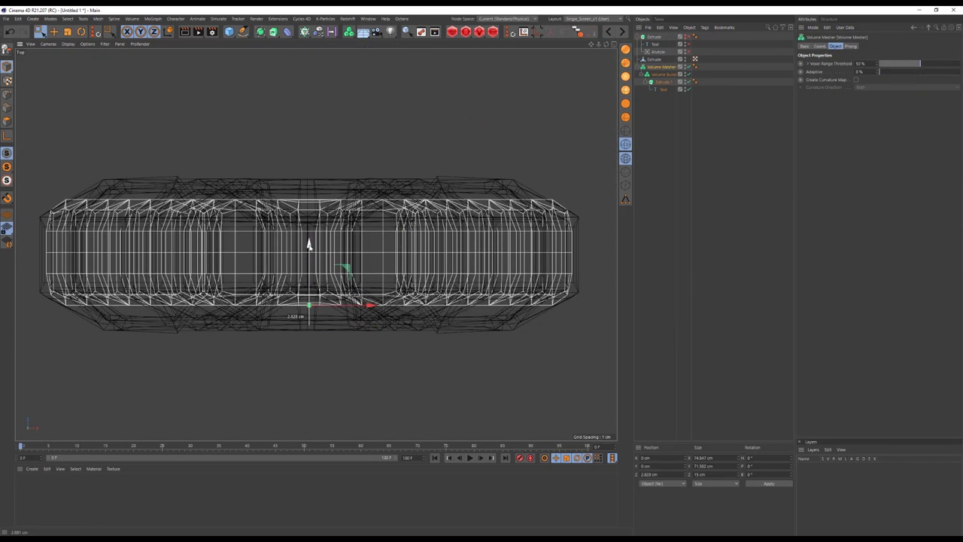
{"action": "key", "text": "F1"}
Add an SDF Smooth filter at 35% strength and open a new material for editing.
{"action": "left_click", "coordinate": [662, 73]}
{"action": "left_click", "coordinate": [827, 93]}
{"action": "left_click_drag", "start_coordinate": [865, 159], "coordinate": [900, 159]}
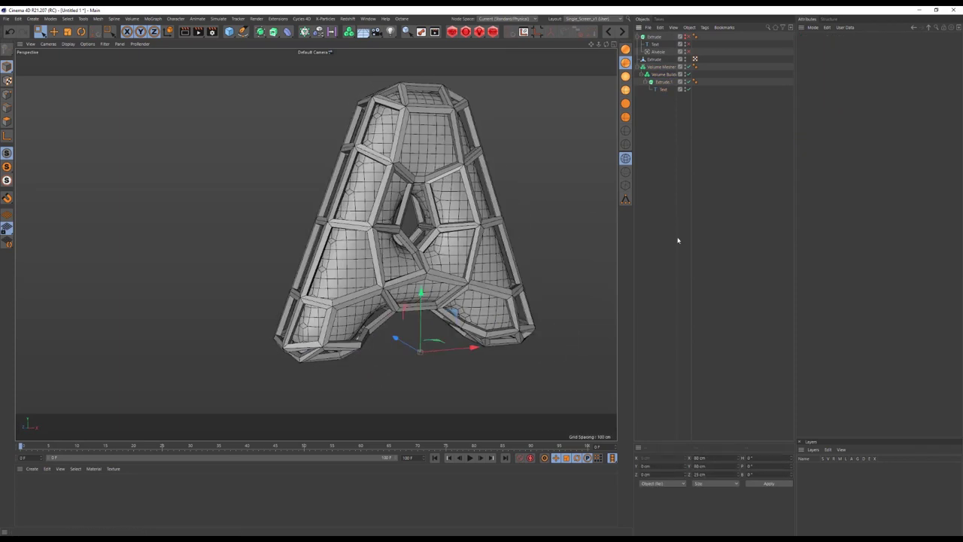
{"action": "double_click", "coordinate": [702, 66]}
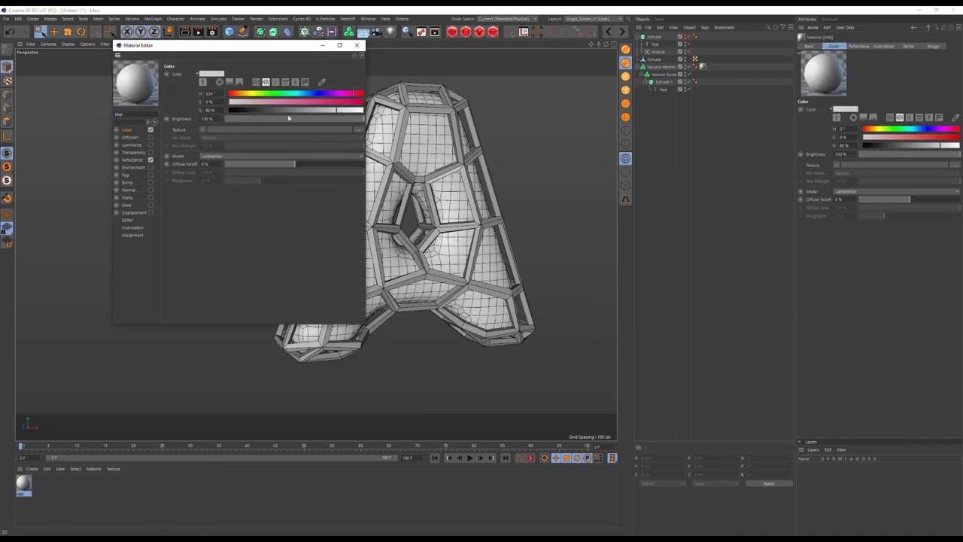
Make the material pink and convert the Text spline to an editable spline.
{"action": "left_click", "coordinate": [663, 89]}
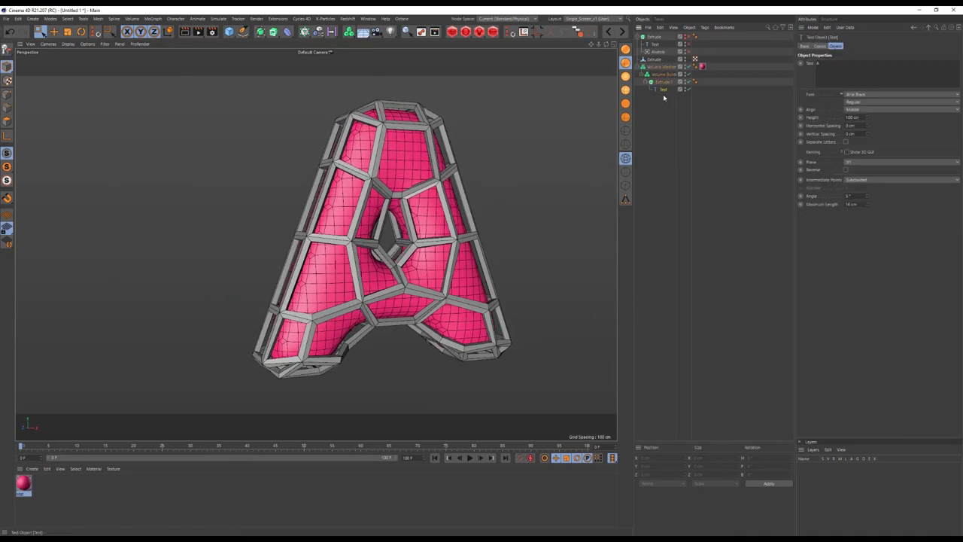
{"action": "key", "text": "c"}
{"action": "scroll", "coordinate": [432, 233], "scroll_direction": "up", "scroll_amount": 3}
{"action": "scroll", "coordinate": [433, 232], "scroll_direction": "up", "scroll_amount": 2}
{"action": "mouse_move", "coordinate": [419, 408]}
{"action": "left_mouse_down", "text": "alt"}
{"action": "mouse_move", "coordinate": [433, 246]}
{"action": "mouse_move", "coordinate": [391, 226]}
{"action": "mouse_move", "coordinate": [380, 197]}
{"action": "mouse_move", "coordinate": [424, 229]}
{"action": "left_mouse_up", "text": "alt"}
Chamfer a corner point of the letter's inner hole.
{"action": "key", "text": "t"}
{"action": "key", "text": "e"}
{"action": "scroll", "coordinate": [425, 230], "scroll_direction": "up", "scroll_amount": 5}
{"action": "key", "text": "0"}
{"action": "scroll", "coordinate": [425, 230], "scroll_direction": "down", "scroll_amount": 2}
{"action": "left_click", "coordinate": [453, 189]}
{"action": "mouse_move", "coordinate": [453, 190]}
{"action": "left_mouse_down", "text": "alt"}
{"action": "mouse_move", "coordinate": [488, 187]}
{"action": "mouse_move", "coordinate": [441, 152]}
{"action": "mouse_move", "coordinate": [342, 158]}
{"action": "left_mouse_up", "text": "alt"}
{"action": "right_click", "coordinate": [487, 186]}
{"action": "left_click", "coordinate": [526, 229]}
{"action": "key", "text": "space"}
{"action": "right_click", "coordinate": [509, 209]}
{"action": "key", "text": "Escape"}
Tweak the SDF Smooth strength and bake the Volume Mesher with Current State to Object.
{"action": "left_click", "coordinate": [662, 74]}
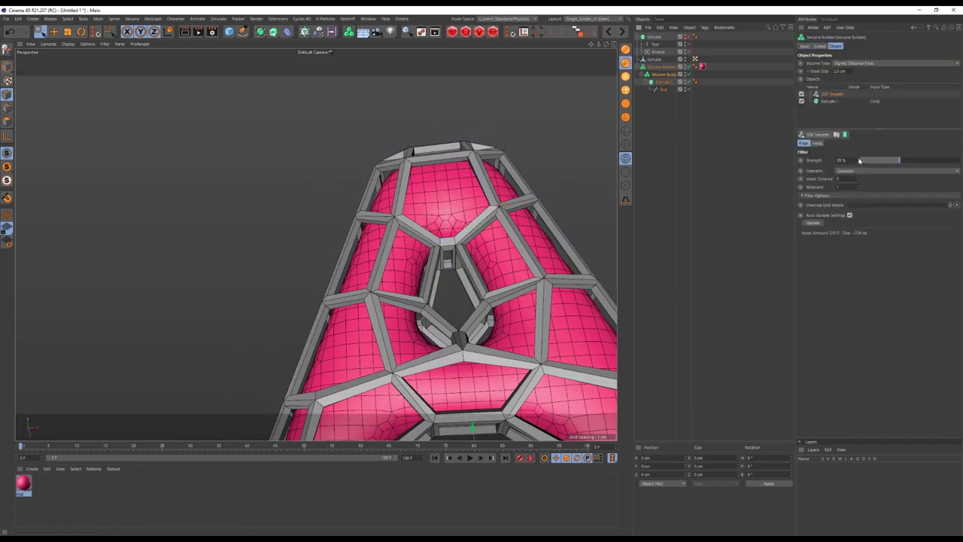
{"action": "right_click", "coordinate": [662, 66]}
{"action": "left_click", "coordinate": [710, 336]}
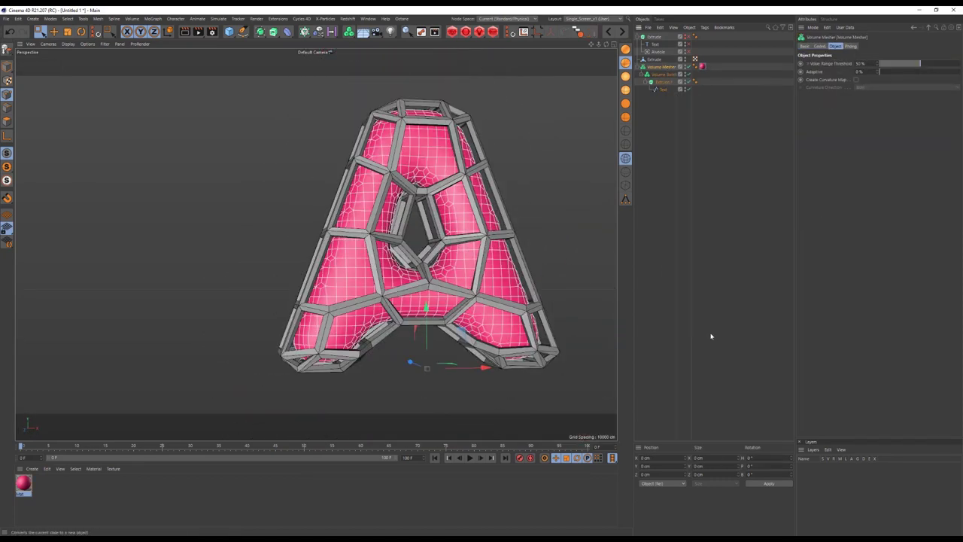
Add a Dynamics Body tag to the converted blob mesh.
{"action": "left_click", "coordinate": [654, 59]}
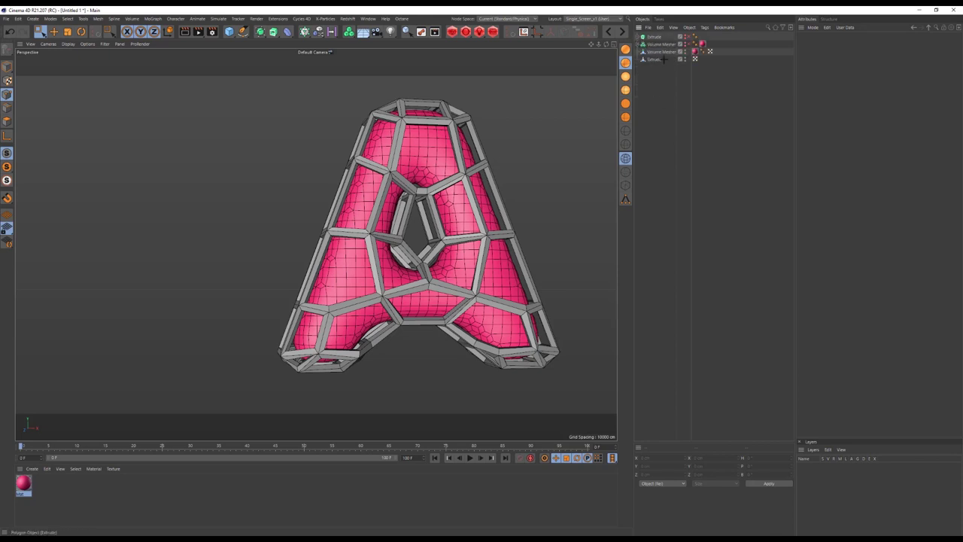
{"action": "left_click_drag", "start_coordinate": [422, 226], "coordinate": [466, 226], "text": "alt"}
{"action": "right_click", "coordinate": [655, 59]}
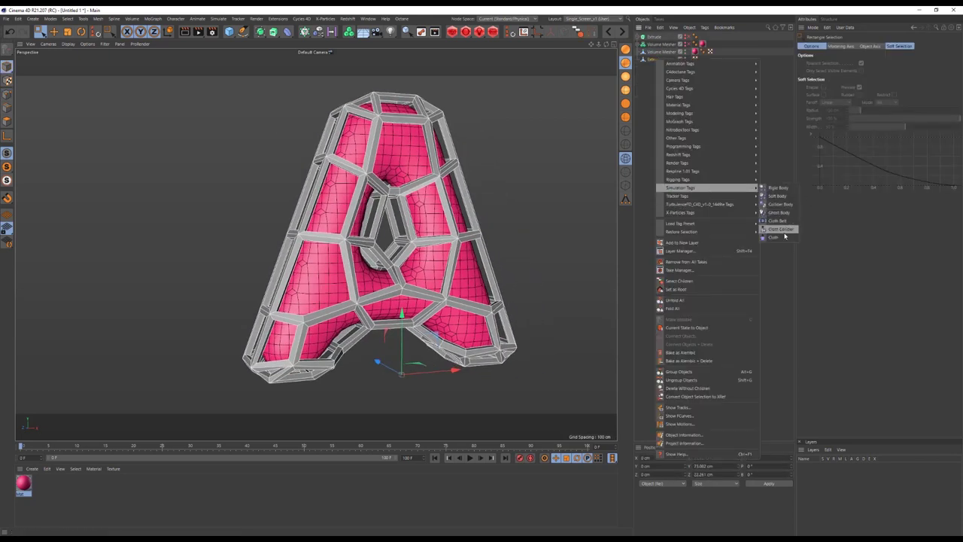
{"action": "left_click", "coordinate": [779, 204]}
{"action": "right_click", "coordinate": [661, 52]}
{"action": "left_click", "coordinate": [785, 199]}
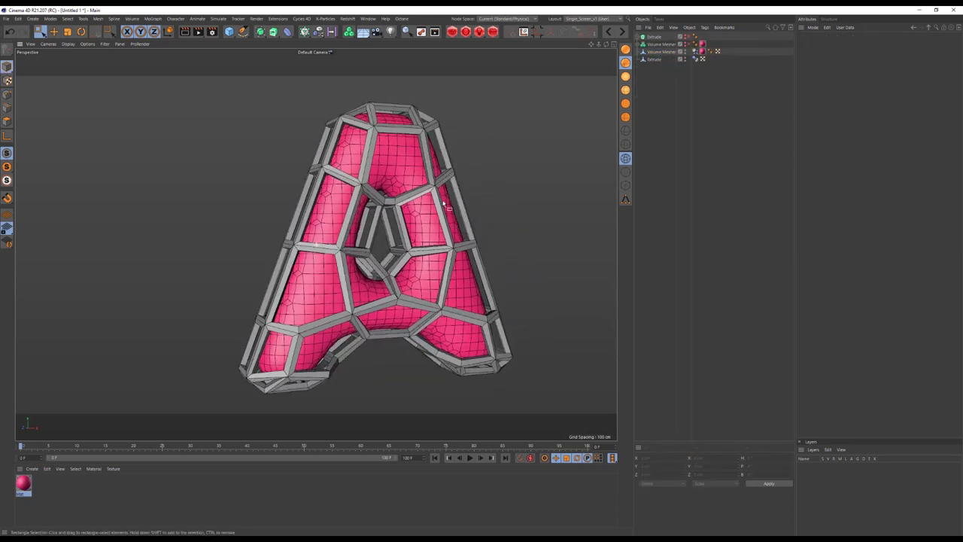
Save the scene as A_Type_2018_002.
{"action": "key", "text": "ctrl+s"}
{"action": "left_click", "coordinate": [133, 66]}
{"action": "left_click", "coordinate": [265, 382]}
{"action": "key", "text": "BackSpace"}
{"action": "type", "text": "2"}
{"action": "key", "text": "Return"}
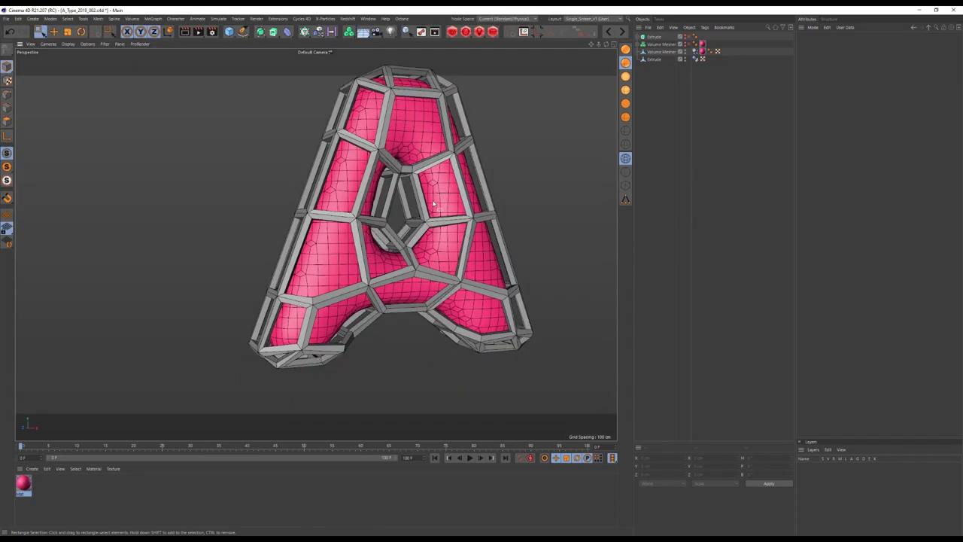
Check the project's dynamics settings, including the expert options.
{"action": "key", "text": "ctrl+d"}
{"action": "left_click", "coordinate": [917, 46]}
{"action": "left_click", "coordinate": [860, 70]}
{"action": "left_click", "coordinate": [809, 70]}
Set the soft body to Made of Polygons/Lines and preview the simulation.
{"action": "left_click", "coordinate": [694, 51]}
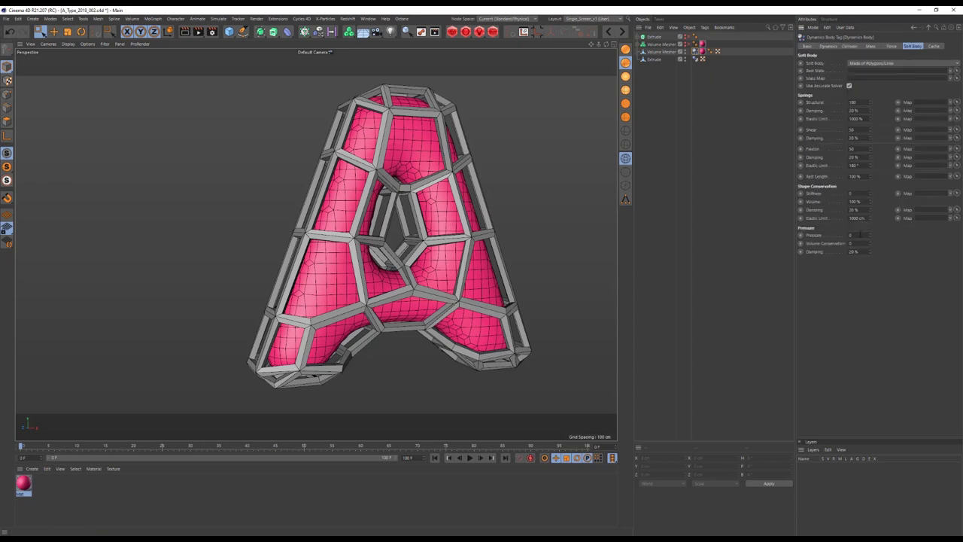
{"action": "left_click", "coordinate": [646, 138]}
{"action": "left_click", "coordinate": [470, 457]}
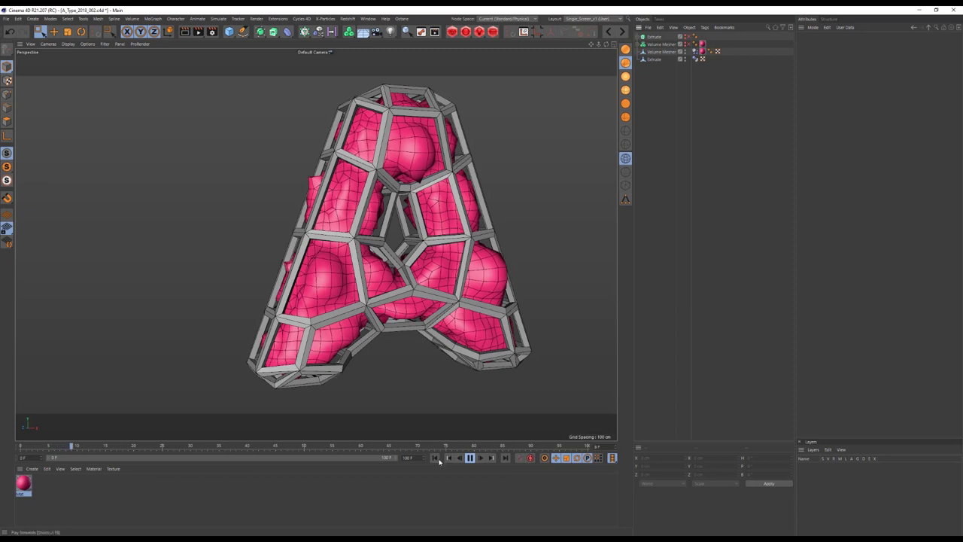
{"action": "left_click", "coordinate": [470, 457]}
Set the soft body Pressure to 25 and replay the inflation.
{"action": "left_click", "coordinate": [434, 457]}
{"action": "left_click", "coordinate": [652, 58]}
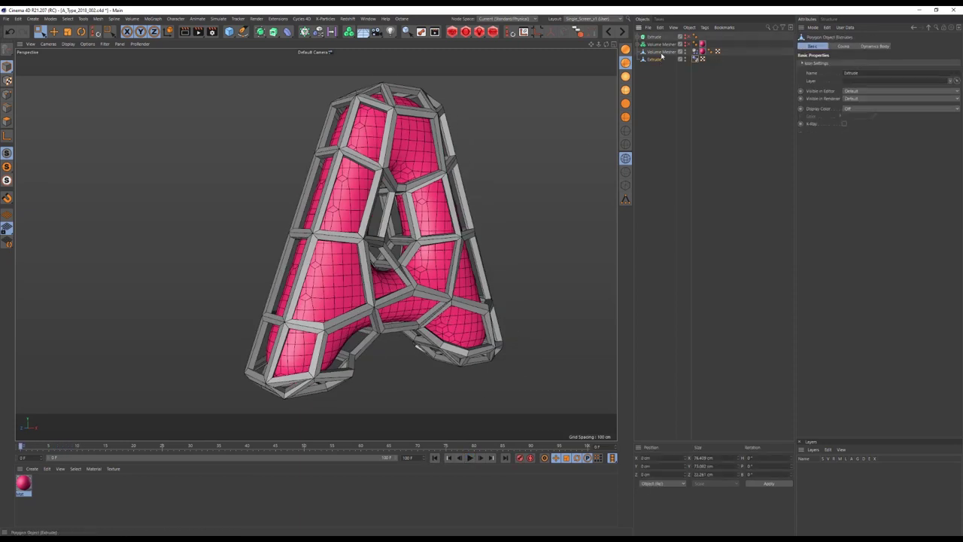
{"action": "left_click", "coordinate": [702, 59]}
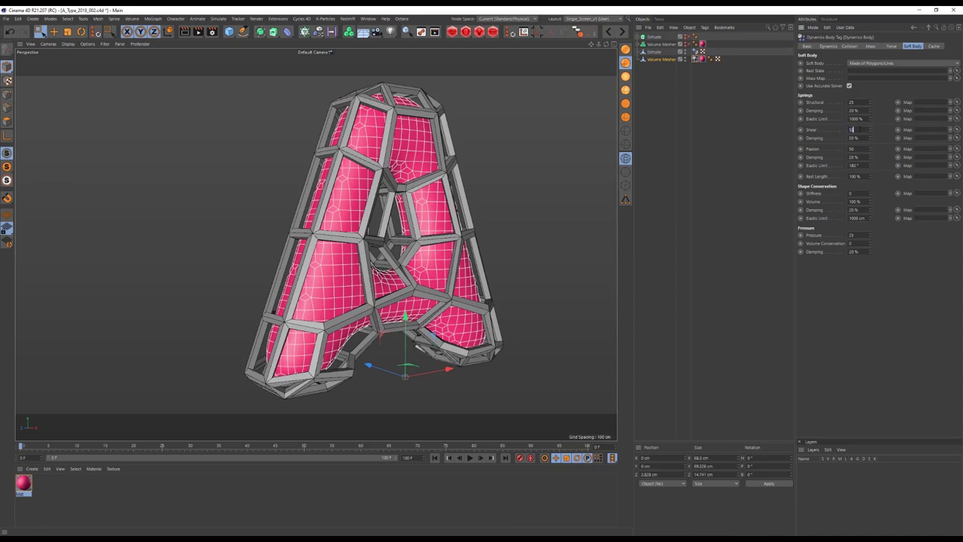
{"action": "left_click", "coordinate": [664, 254]}
{"action": "left_click", "coordinate": [470, 457]}
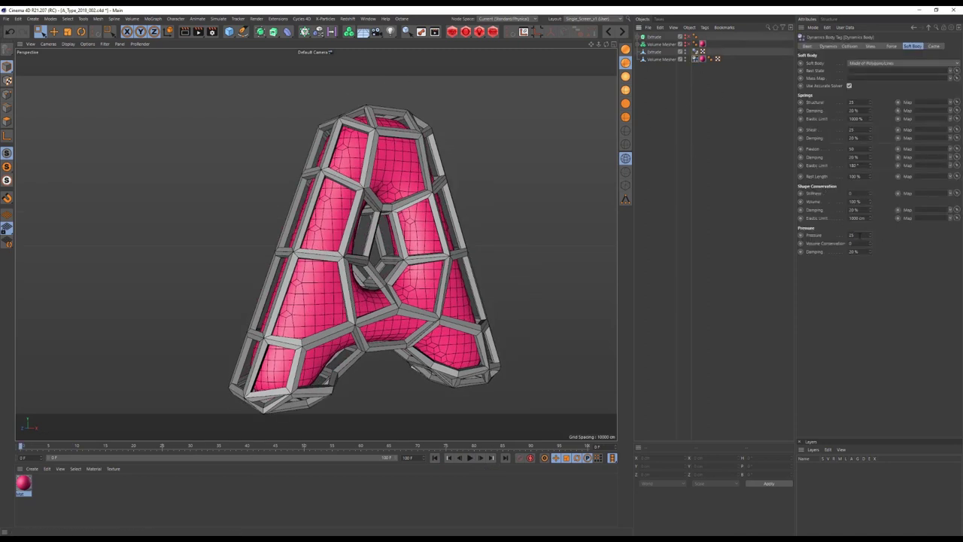
{"action": "left_click", "coordinate": [678, 257]}
Preview the inflation and wrap the volume mesh in a Subdivision Surface.
{"action": "left_click", "coordinate": [471, 458]}
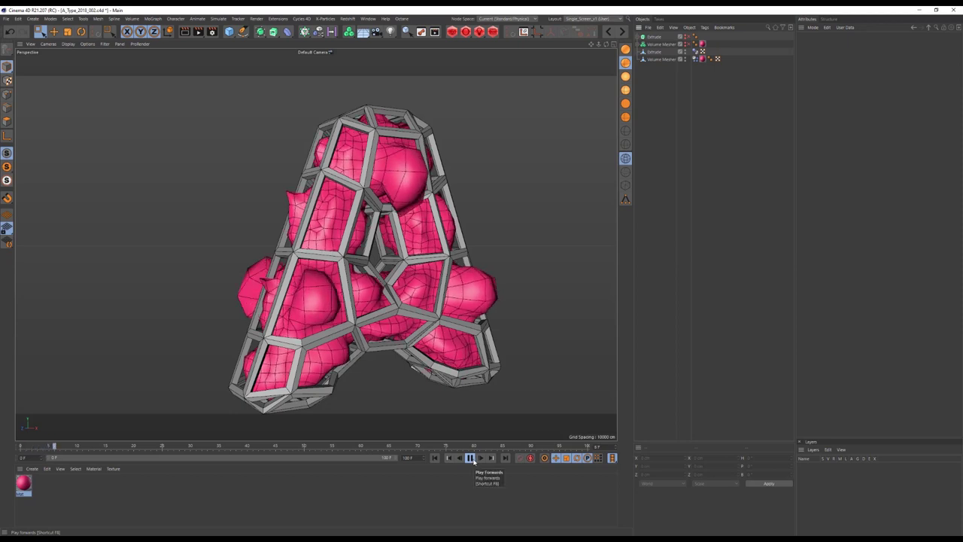
{"action": "left_click", "coordinate": [273, 32], "text": "alt"}
{"action": "left_click", "coordinate": [661, 120]}
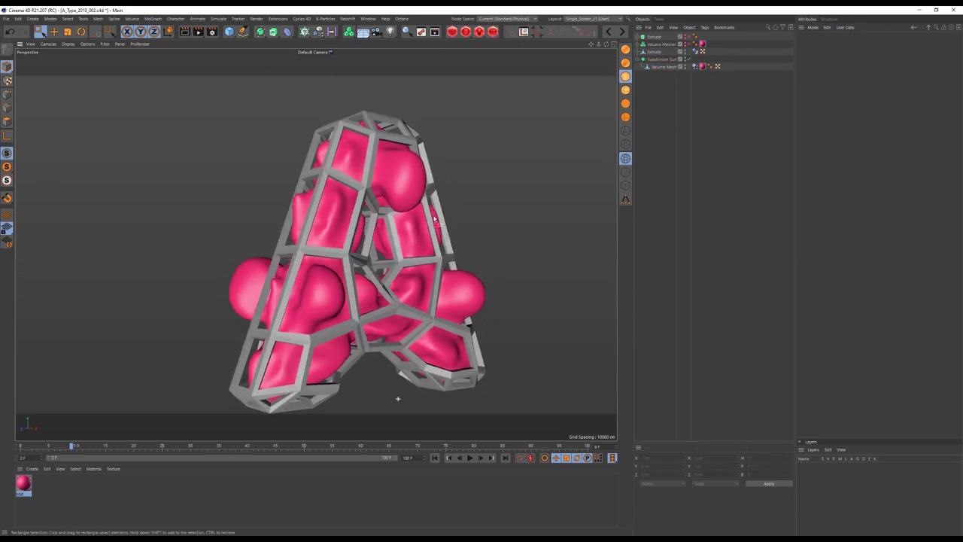
Keyframe the soft body's Pressure, starting at 0.
{"action": "left_click", "coordinate": [701, 44]}
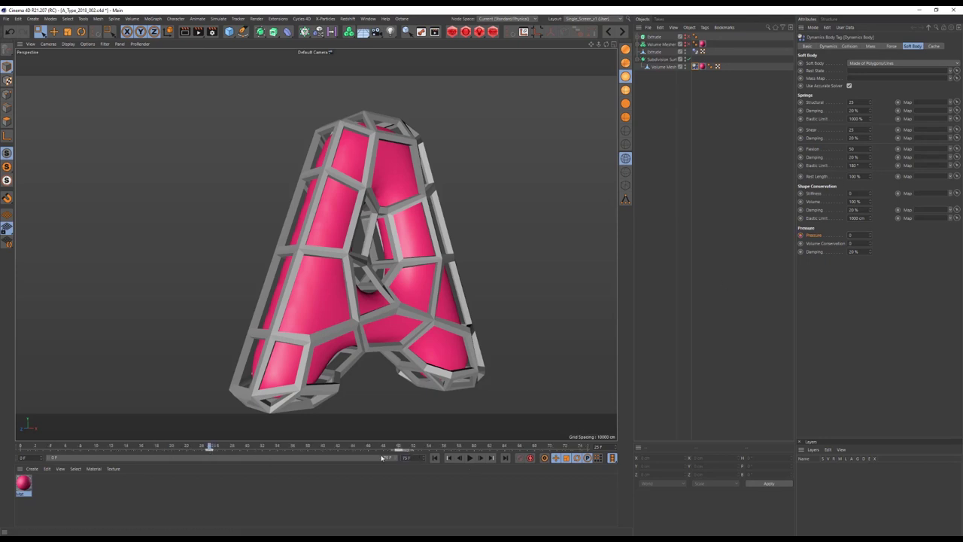
{"action": "left_click_drag", "start_coordinate": [382, 457], "coordinate": [157, 457]}
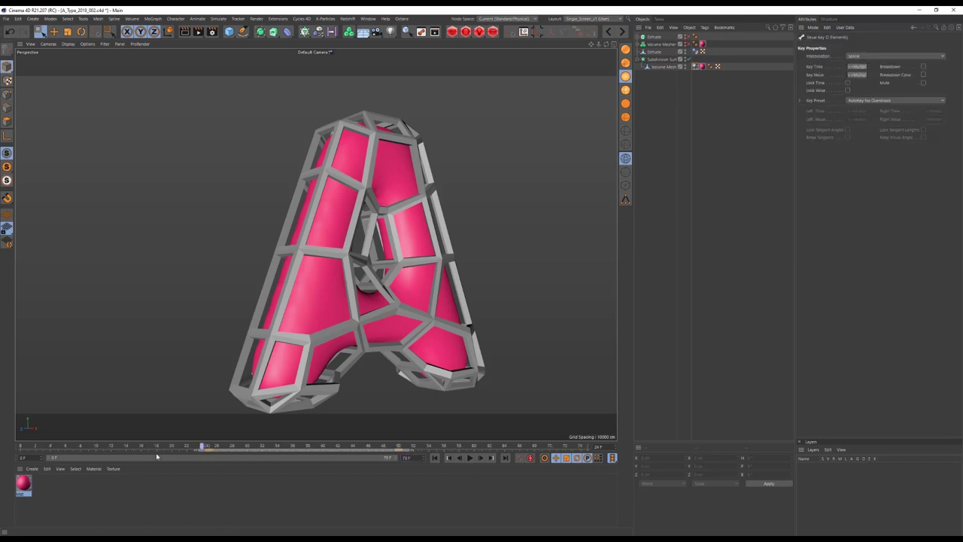
{"action": "left_click", "coordinate": [699, 84]}
{"action": "left_click", "coordinate": [852, 235]}
Bake the soft-body cache and scrub to frame 44 to check it.
{"action": "left_click", "coordinate": [933, 45]}
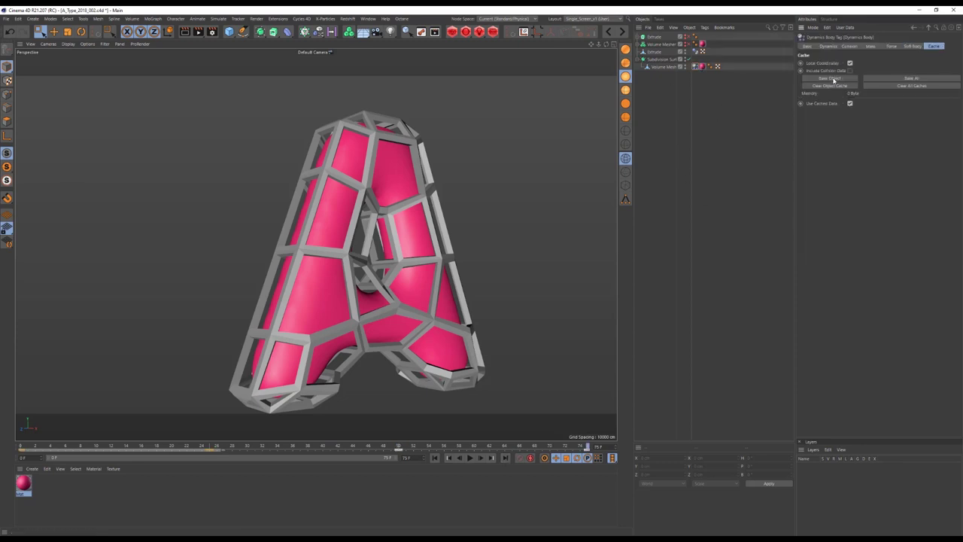
{"action": "left_click", "coordinate": [912, 78]}
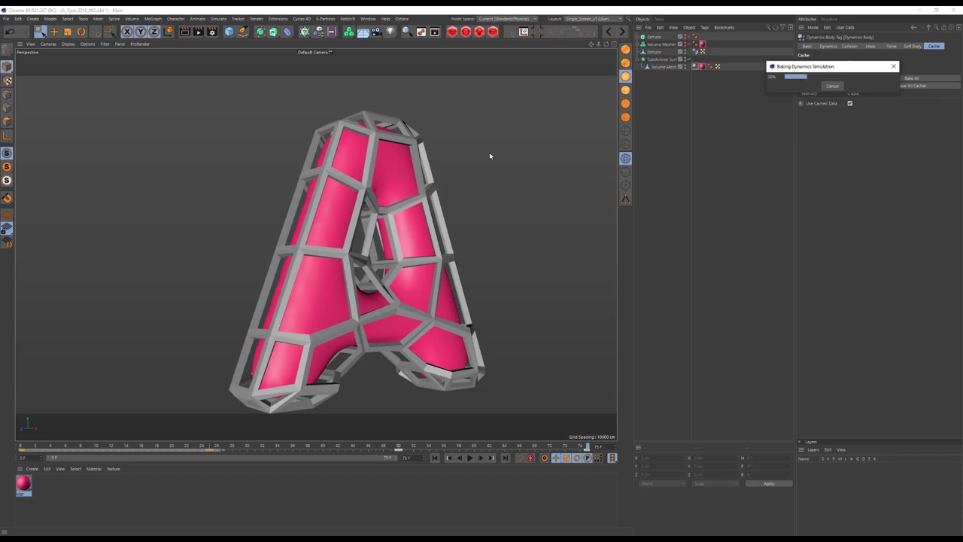
{"action": "left_click_drag", "start_coordinate": [804, 66], "coordinate": [506, 101]}
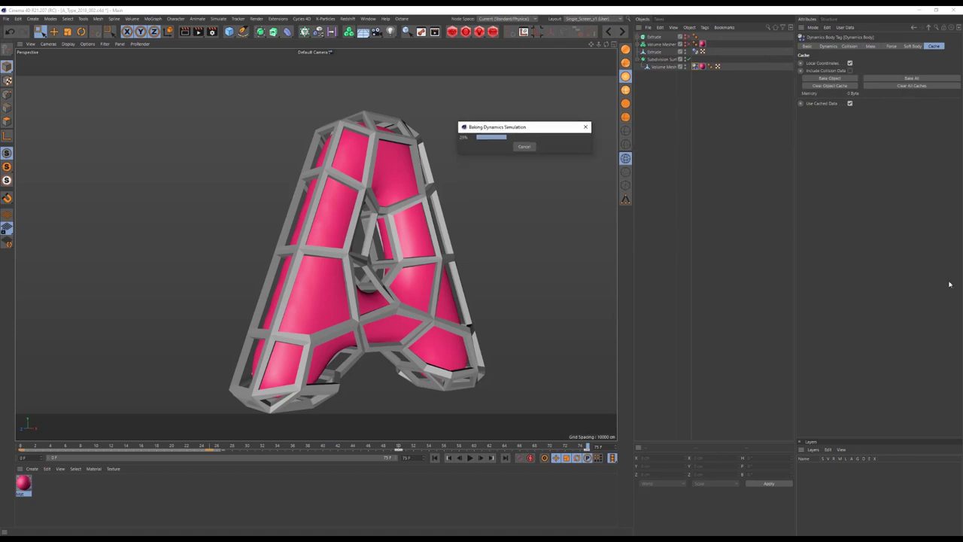
{"action": "left_click_drag", "start_coordinate": [21, 445], "coordinate": [345, 444]}
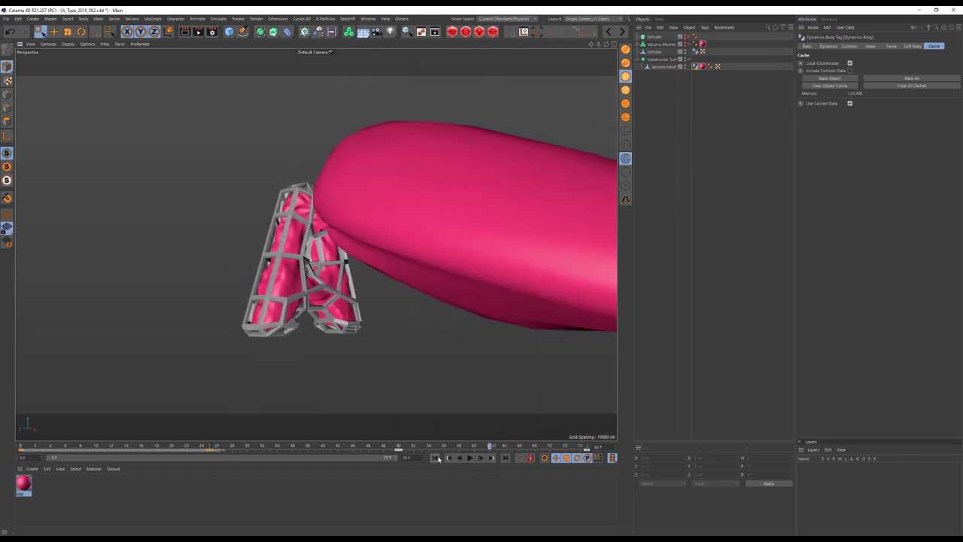
{"action": "left_click", "coordinate": [435, 457]}
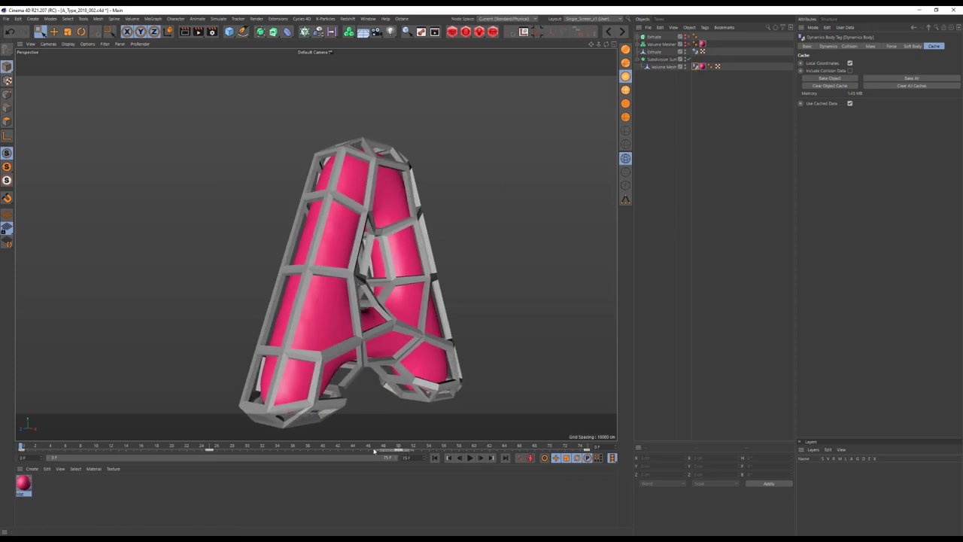
Move the Pressure key from frame 50 to frame 45 and replay the inflation.
{"action": "left_click", "coordinate": [215, 448]}
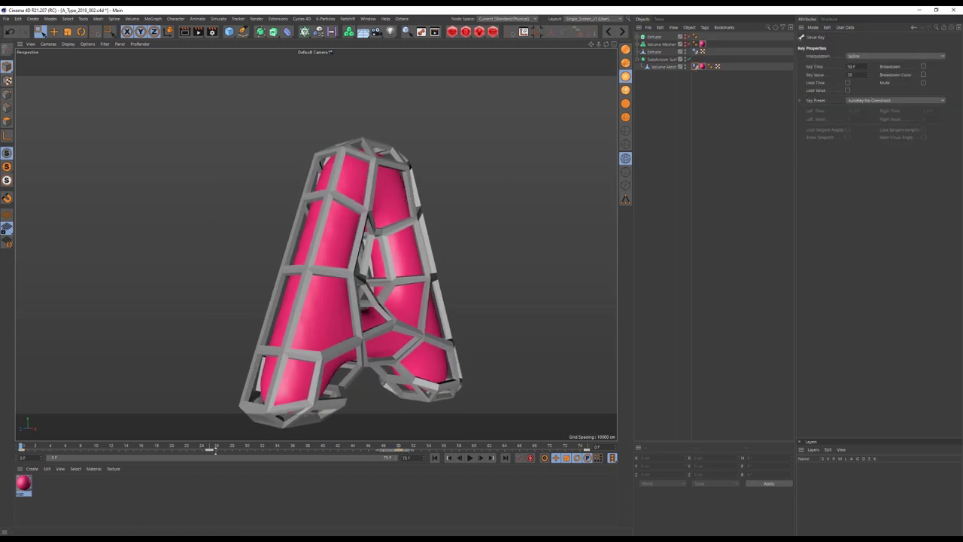
{"action": "left_click", "coordinate": [717, 67]}
{"action": "left_click", "coordinate": [827, 80]}
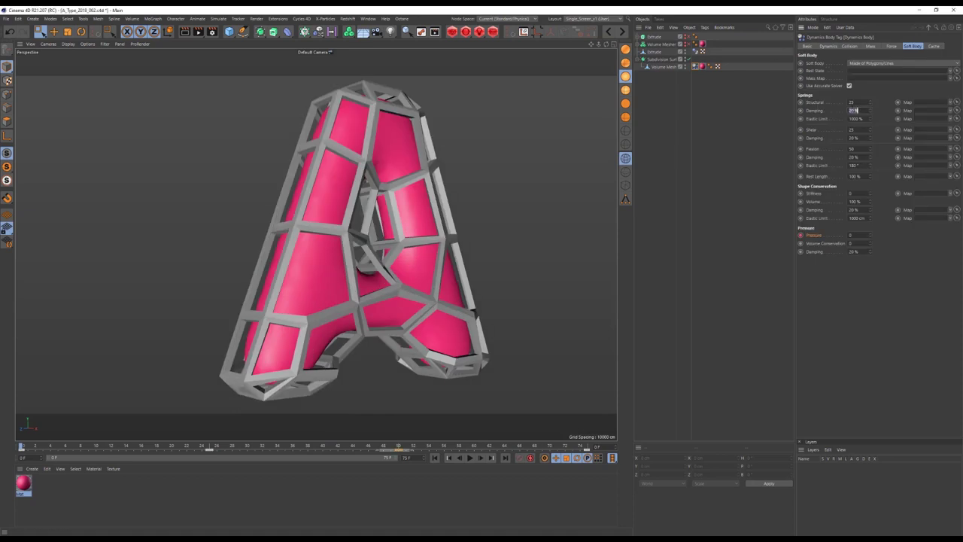
{"action": "left_click", "coordinate": [431, 451]}
{"action": "left_click_drag", "start_coordinate": [400, 449], "coordinate": [361, 449]}
{"action": "right_click", "coordinate": [361, 449]}
{"action": "left_click", "coordinate": [367, 455]}
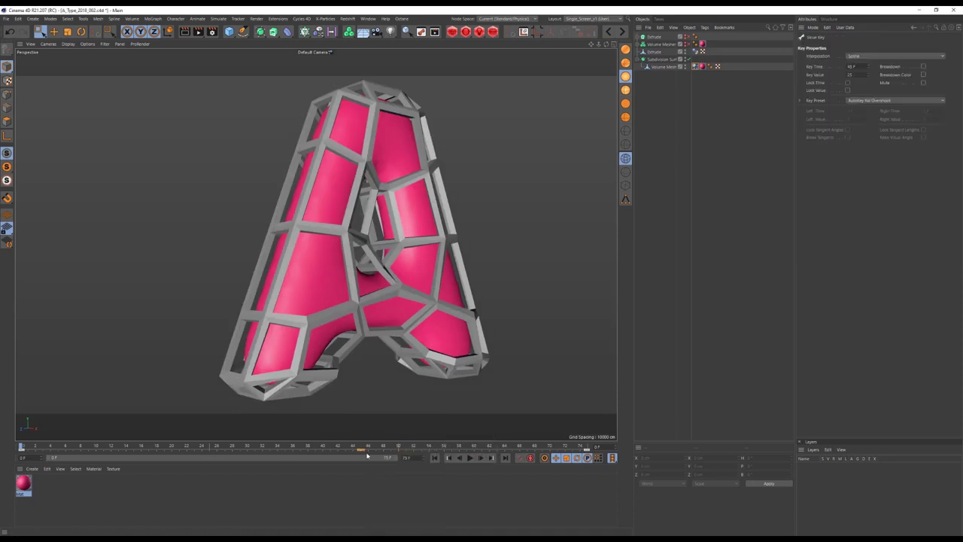
{"action": "left_click", "coordinate": [328, 454]}
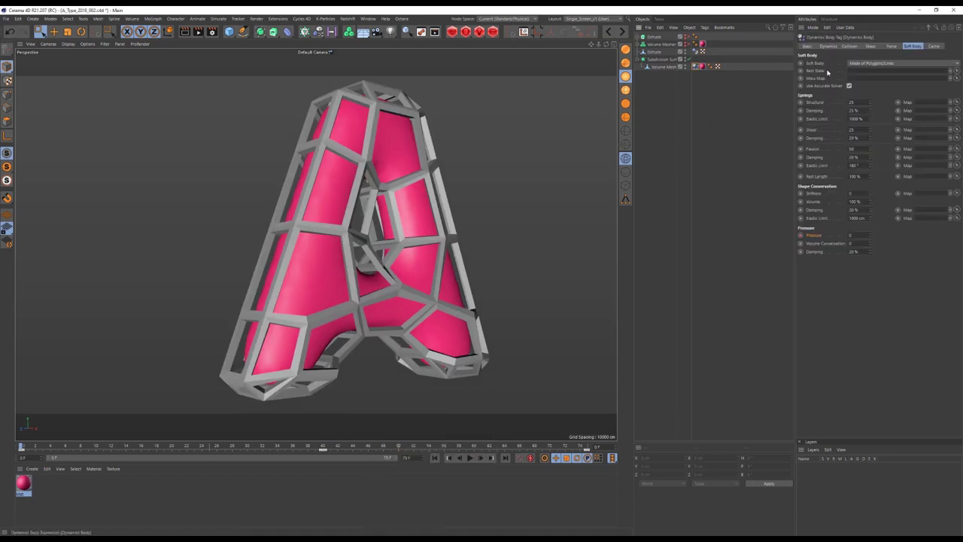
{"action": "left_click", "coordinate": [475, 458]}
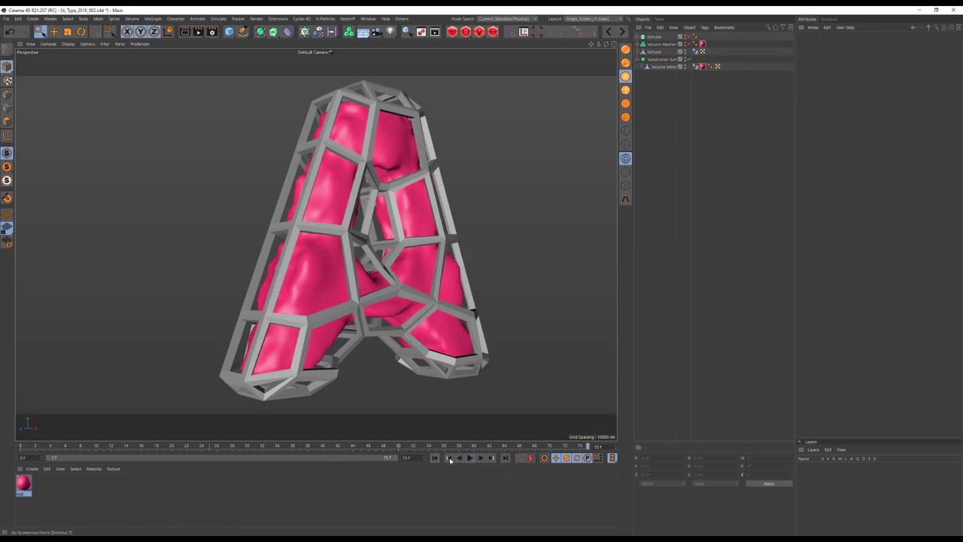
{"action": "left_click", "coordinate": [450, 460]}
{"action": "left_click_drag", "start_coordinate": [662, 66], "coordinate": [672, 76], "text": "ctrl"}
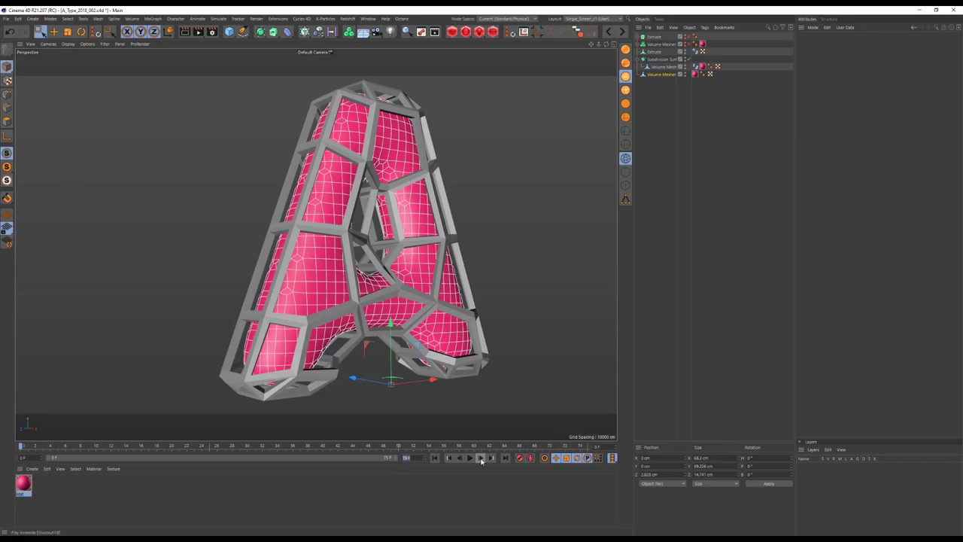
Add a Pose Morph tag to the volume mesh in Animate mode.
{"action": "right_click", "coordinate": [672, 67]}
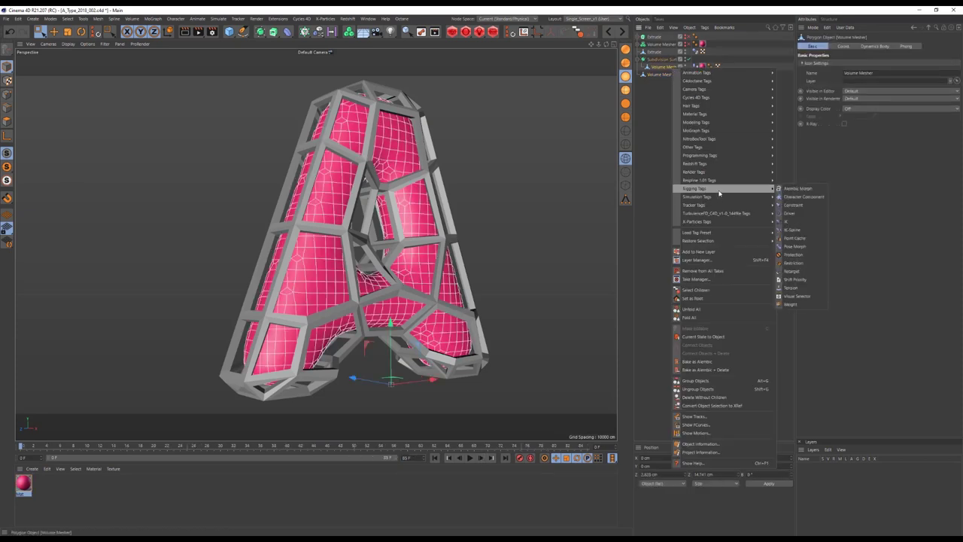
{"action": "left_click", "coordinate": [799, 246]}
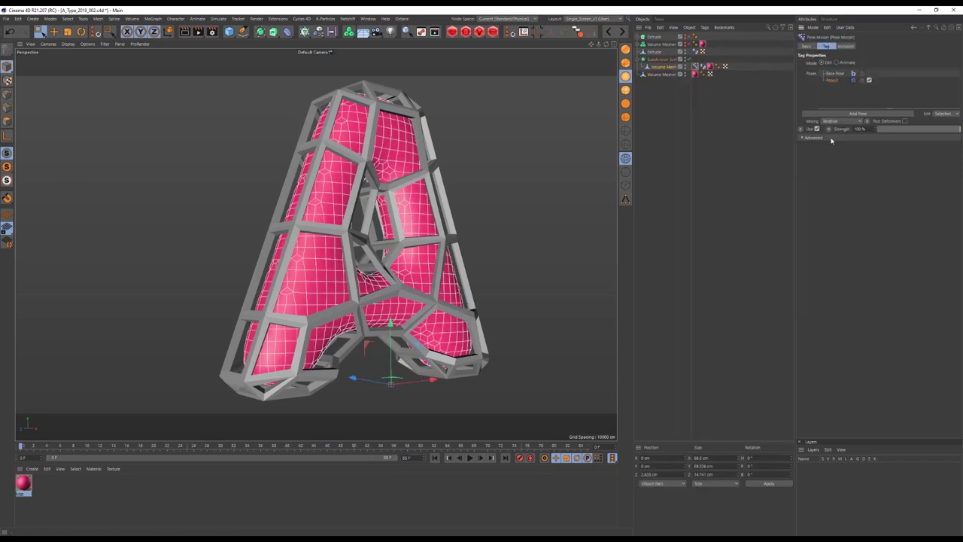
{"action": "left_click", "coordinate": [838, 62]}
{"action": "left_click", "coordinate": [523, 446]}
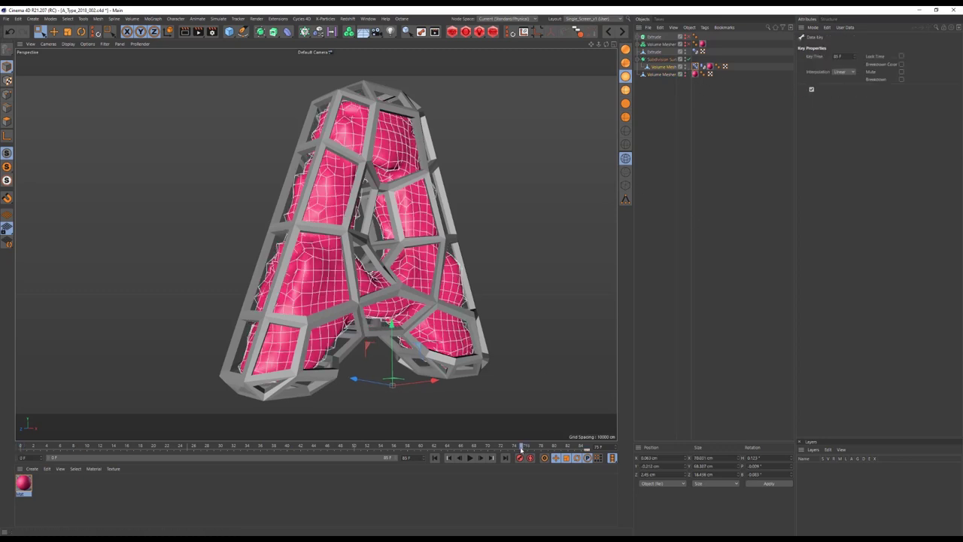
{"action": "left_click", "coordinate": [354, 430]}
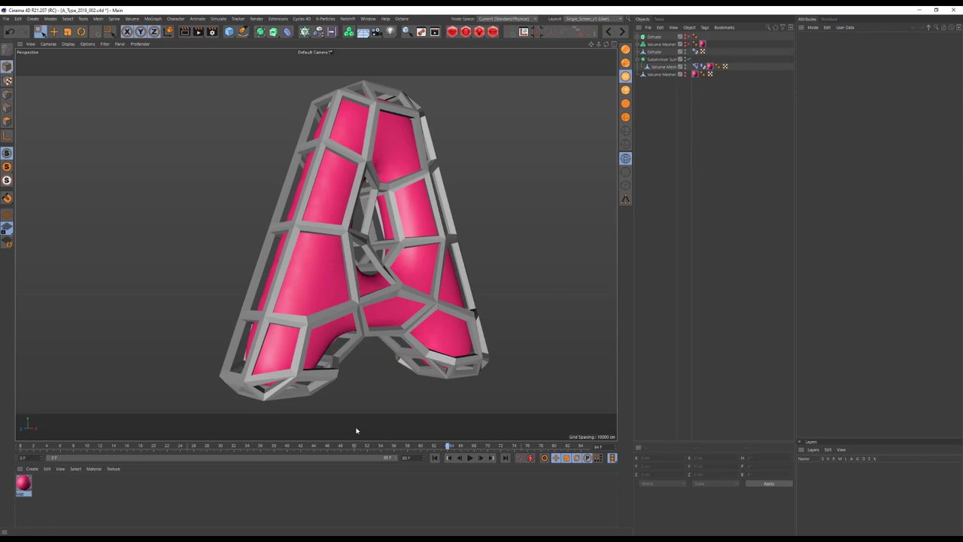
Set Pose.0 to 100% with Animation priority and play it back.
{"action": "left_click", "coordinate": [700, 66]}
{"action": "left_click_drag", "start_coordinate": [534, 446], "coordinate": [540, 438]}
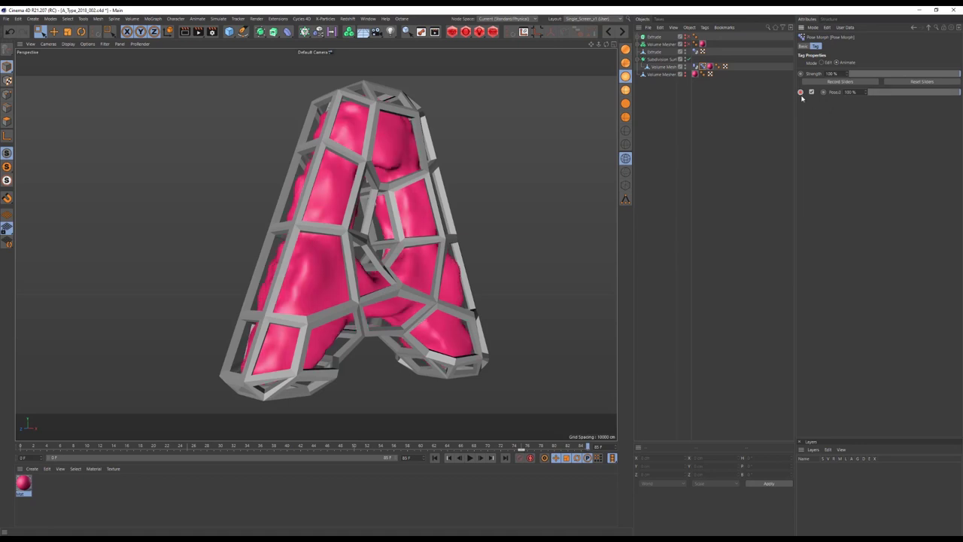
{"action": "left_click", "coordinate": [804, 47]}
{"action": "left_click", "coordinate": [547, 446]}
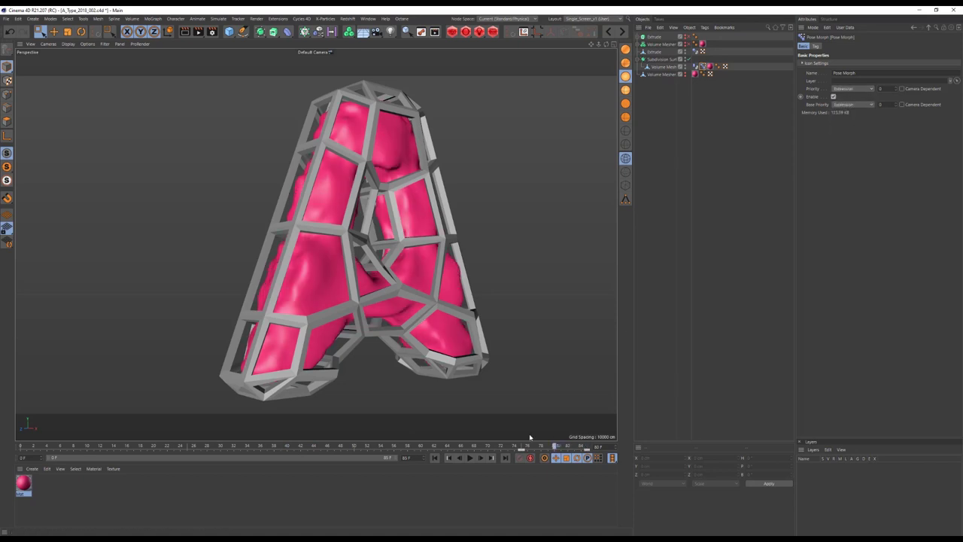
{"action": "left_click", "coordinate": [470, 458]}
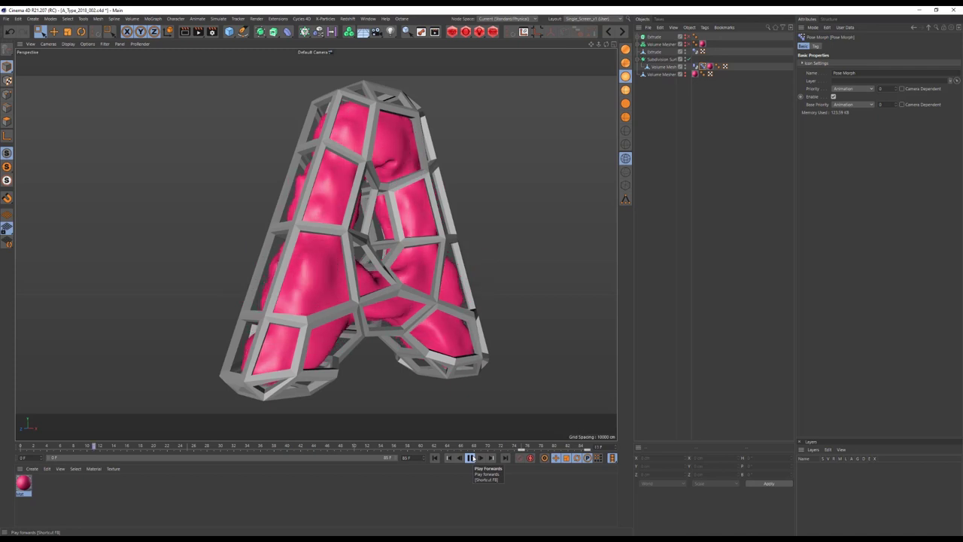
{"action": "left_click", "coordinate": [469, 457]}
{"action": "left_click", "coordinate": [661, 66]}
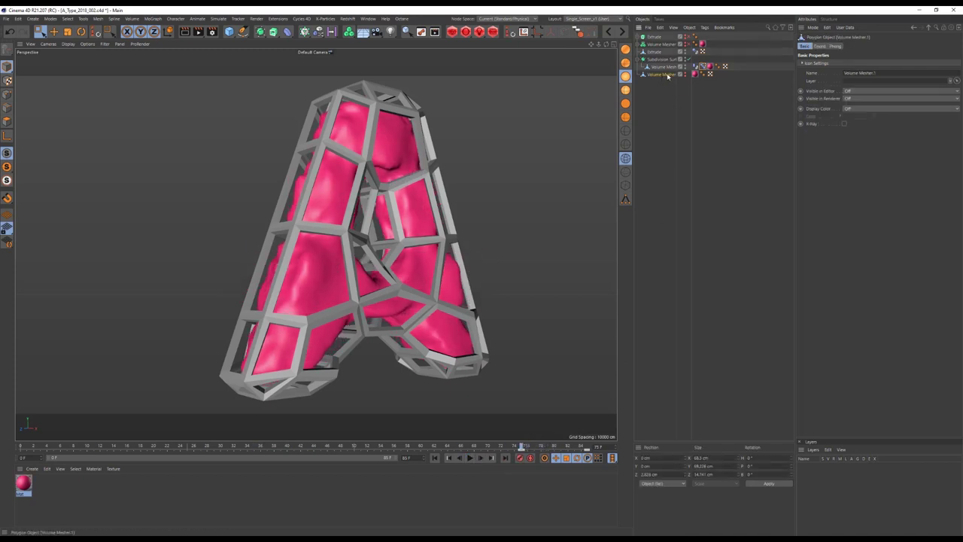
Make a polygon copy of the volume mesh and group it under a new Null.
{"action": "right_click", "coordinate": [671, 68]}
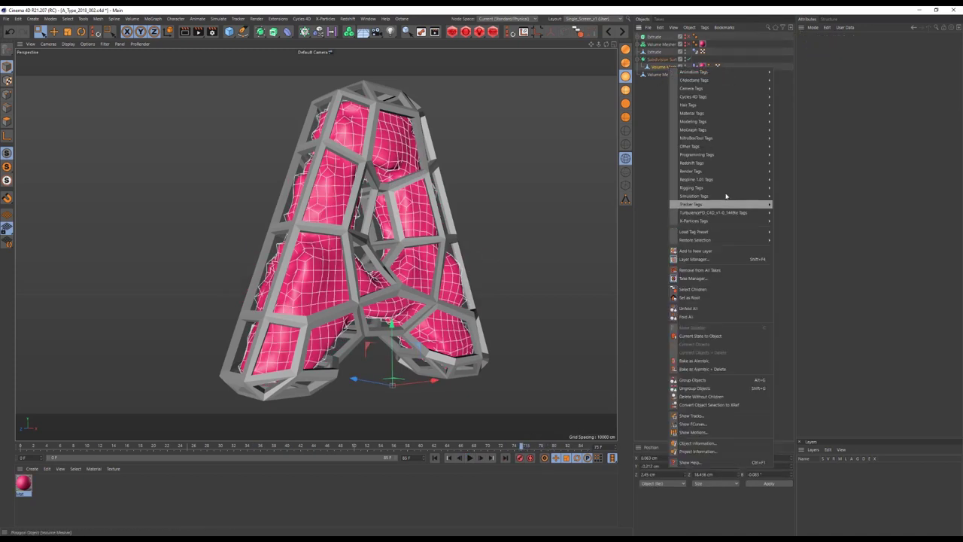
{"action": "left_click", "coordinate": [703, 335]}
{"action": "key", "text": "alt+n"}
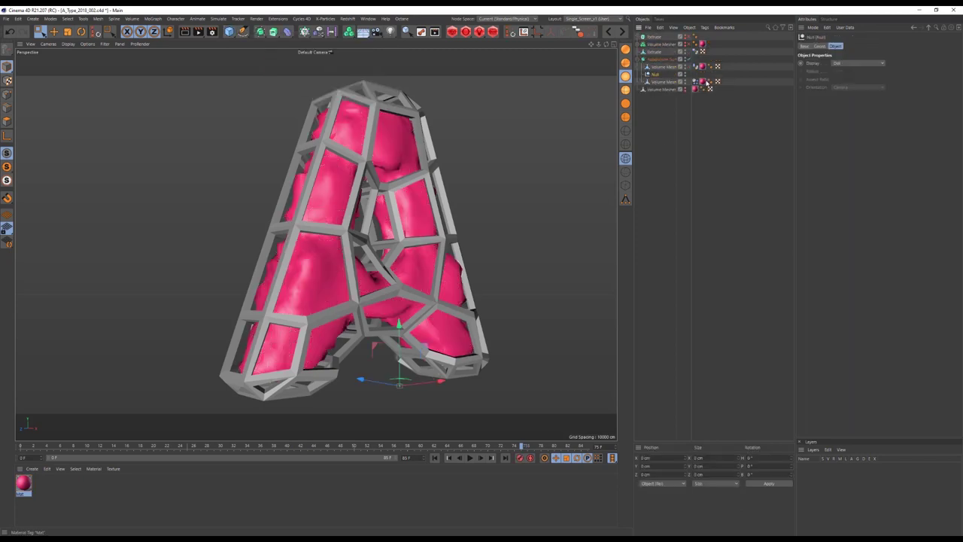
{"action": "left_click_drag", "start_coordinate": [660, 66], "coordinate": [659, 74]}
Toggle the Volume Mesher's editor/render visibility off, undo, and confirm it's visible.
{"action": "left_click", "coordinate": [681, 90]}
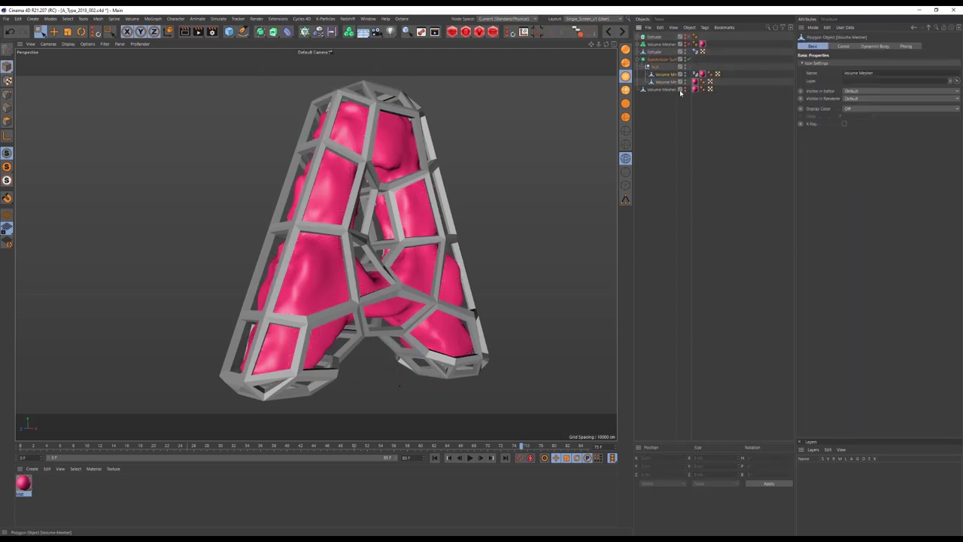
{"action": "left_click", "coordinate": [684, 81], "text": "ctrl"}
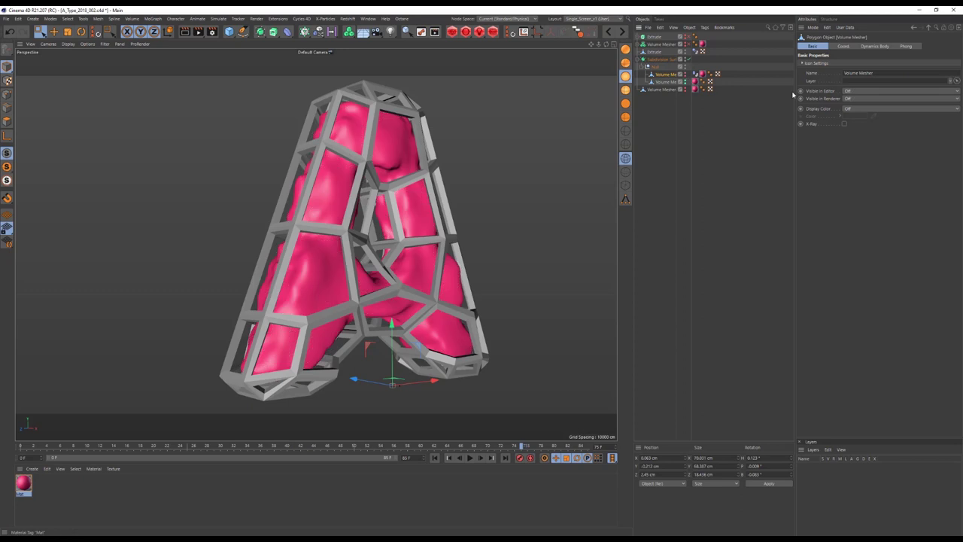
{"action": "key", "text": "ctrl+z"}
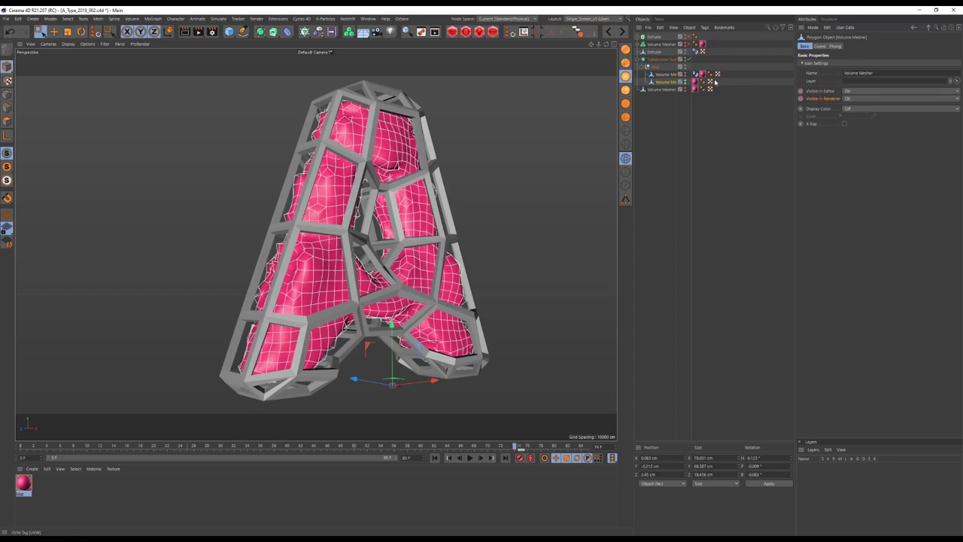
{"action": "left_click", "coordinate": [686, 75]}
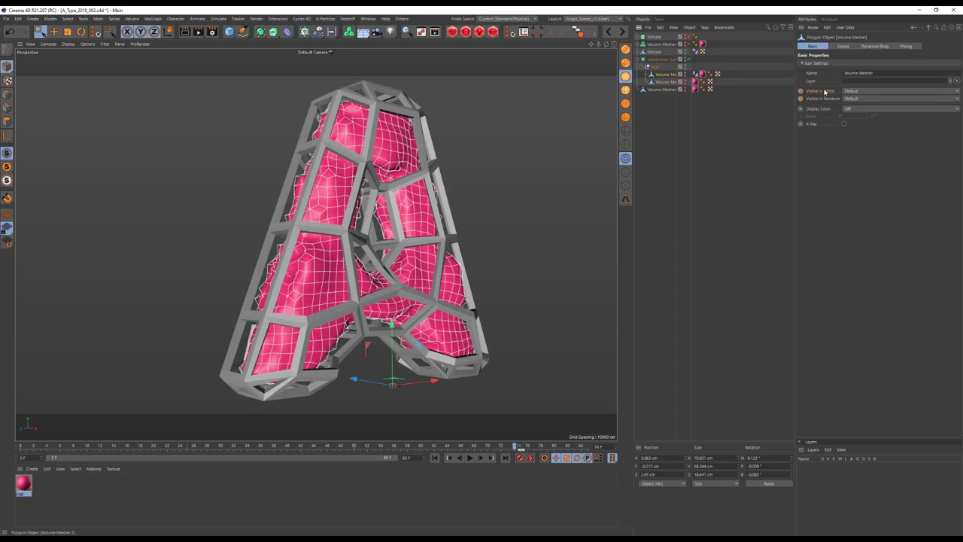
{"action": "left_click", "coordinate": [704, 221]}
{"action": "left_click", "coordinate": [521, 447]}
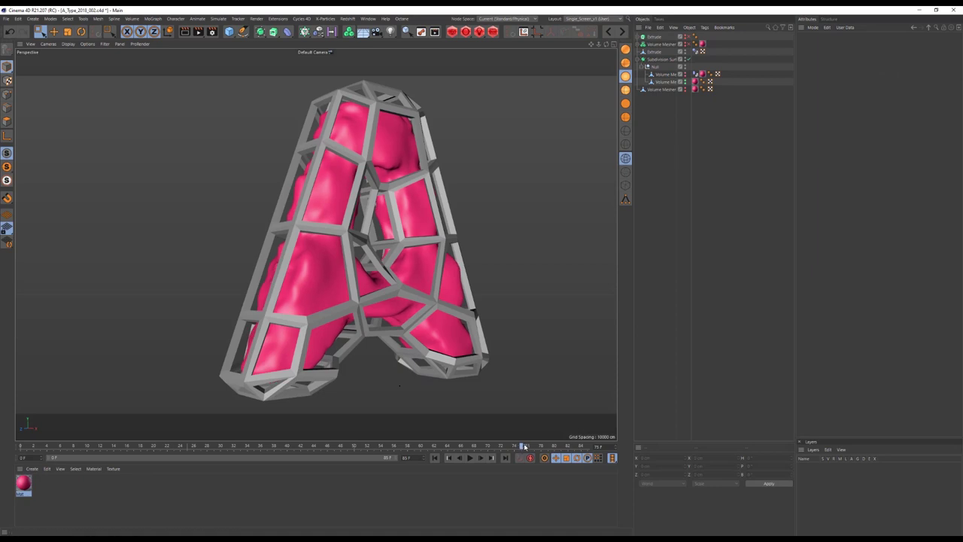
Add an Animate-mode Pose Morph and key Pose.0 at 100% on frame 100.
{"action": "right_click", "coordinate": [664, 82]}
{"action": "mouse_move", "coordinate": [795, 274]}
{"action": "left_click", "coordinate": [788, 261]}
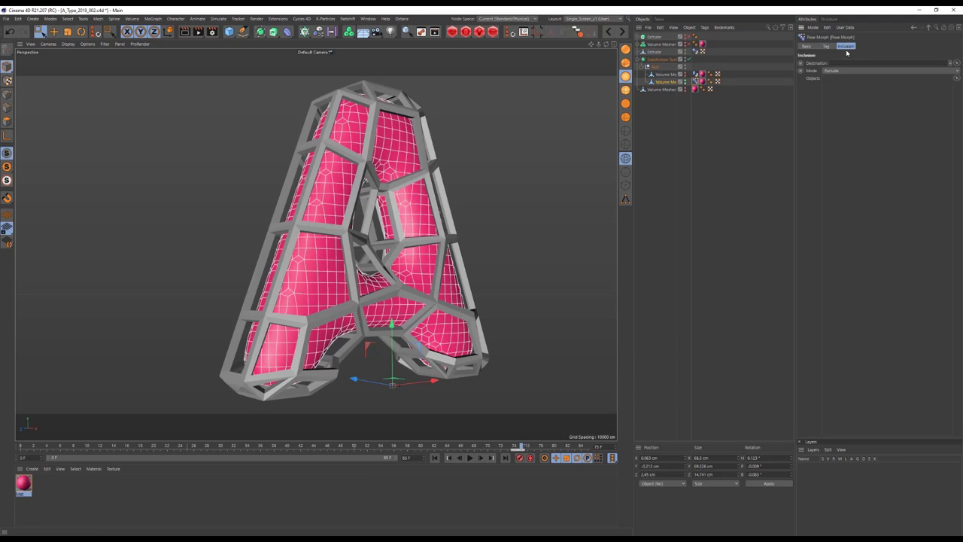
{"action": "left_click", "coordinate": [836, 62]}
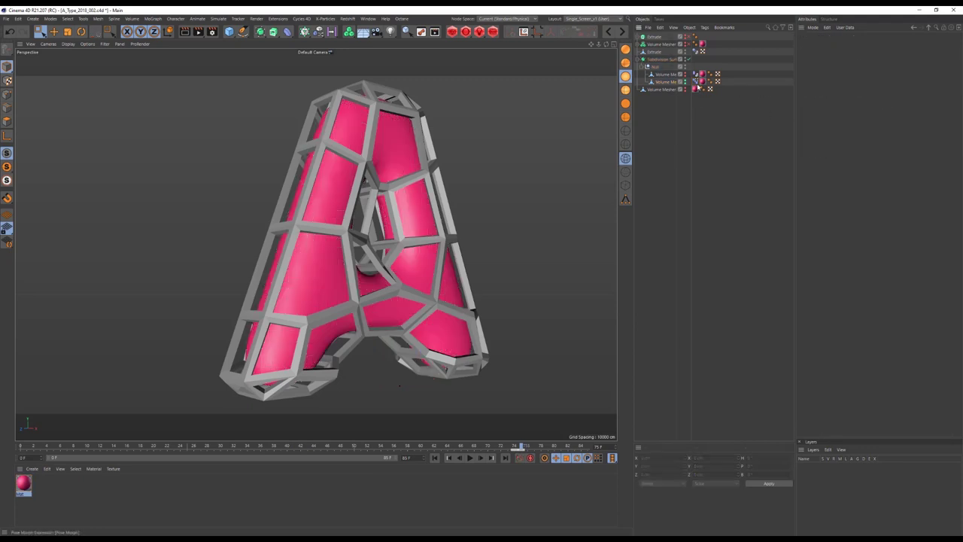
{"action": "left_click", "coordinate": [588, 447]}
Play the morph from frame 0 and inspect the Pose.0 keyframe.
{"action": "left_click", "coordinate": [434, 458]}
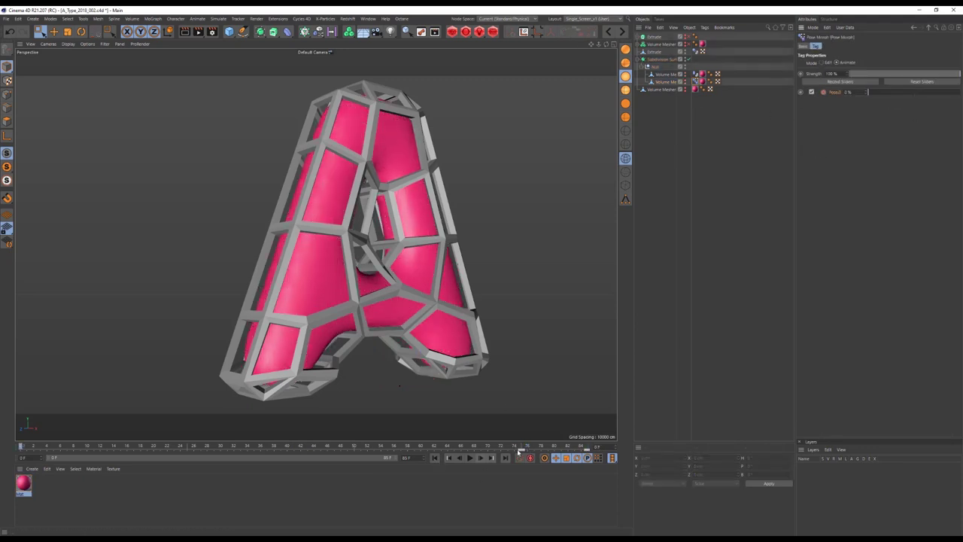
{"action": "left_click", "coordinate": [472, 458]}
{"action": "left_click", "coordinate": [472, 458]}
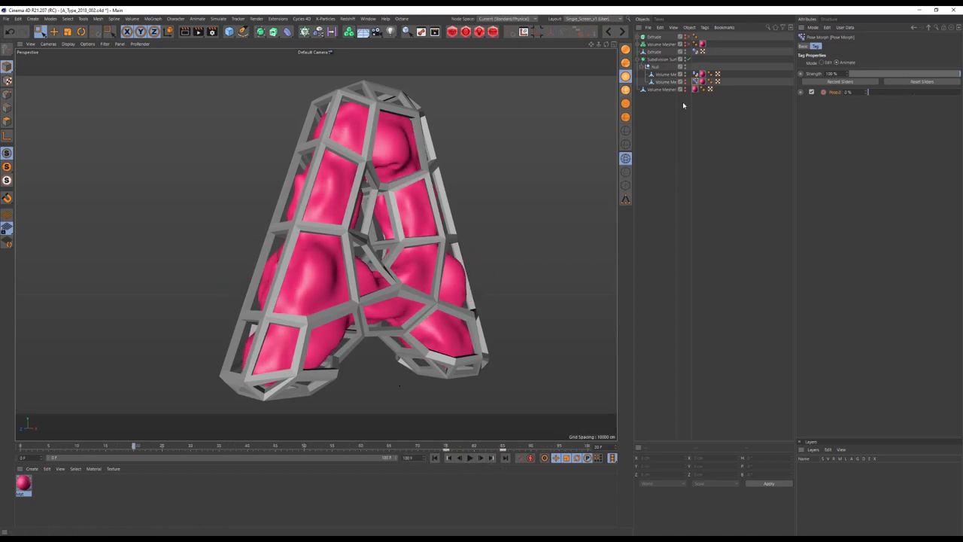
{"action": "left_click", "coordinate": [503, 450]}
{"action": "left_click", "coordinate": [470, 458]}
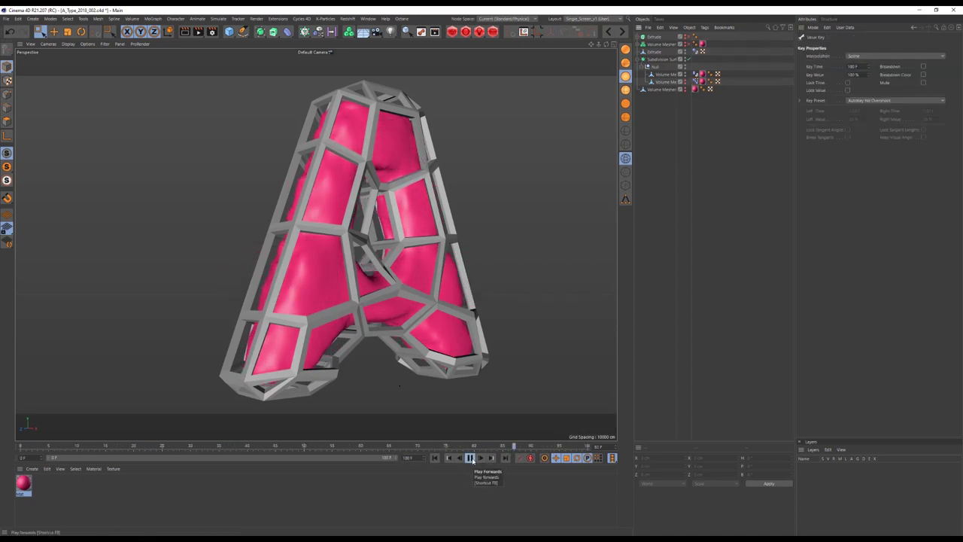
Add a Plane and a Bend deformer to the scene.
{"action": "left_click", "coordinate": [228, 31]}
{"action": "left_click", "coordinate": [293, 56]}
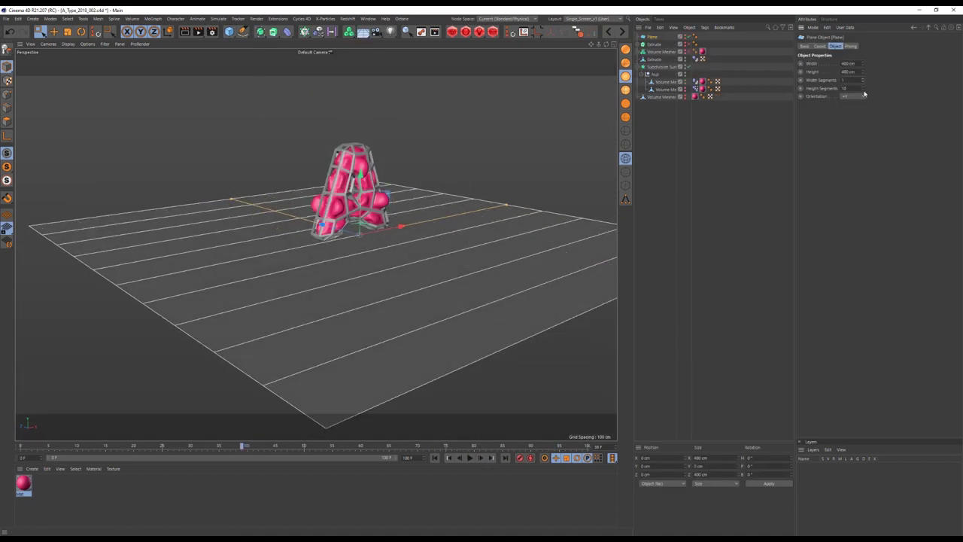
{"action": "left_click", "coordinate": [287, 31]}
{"action": "left_click", "coordinate": [298, 56]}
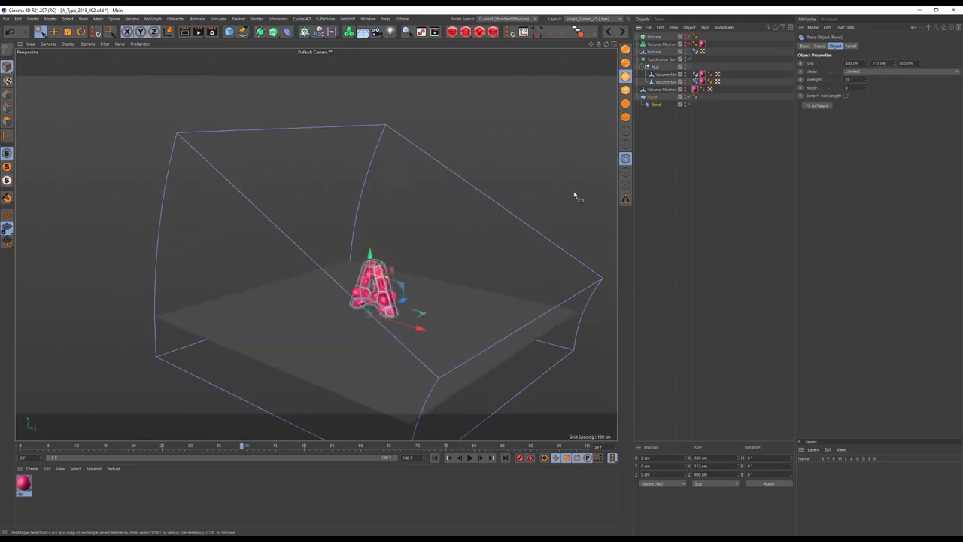
Rotate the Bend deformer, parent it under the Plane, set height 183 cm and width about 16 cm.
{"action": "key", "text": "r"}
{"action": "left_click_drag", "start_coordinate": [376, 328], "coordinate": [344, 366]}
{"action": "left_click", "coordinate": [651, 104]}
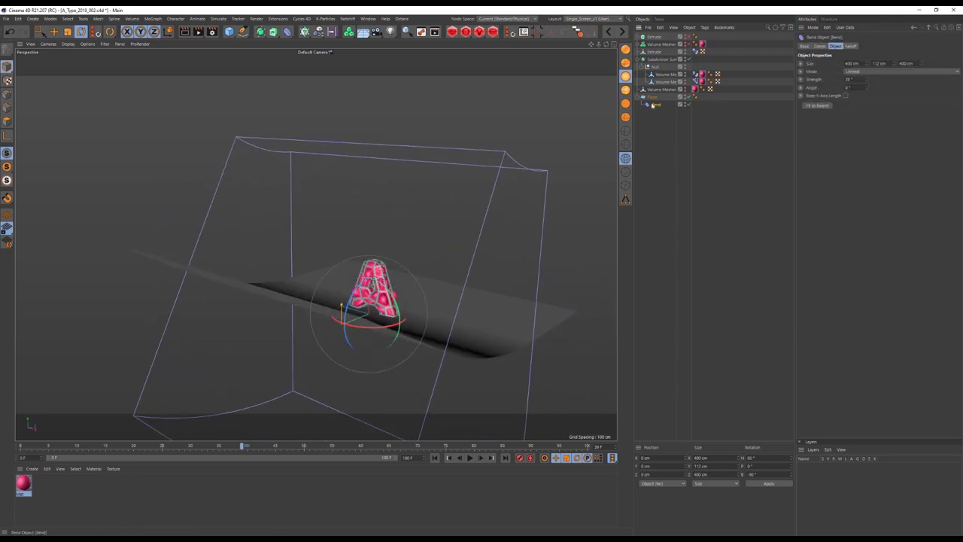
{"action": "left_click_drag", "start_coordinate": [396, 247], "coordinate": [361, 248], "text": "alt"}
{"action": "left_click_drag", "start_coordinate": [893, 64], "coordinate": [924, 81]}
{"action": "left_click_drag", "start_coordinate": [863, 63], "coordinate": [856, 78]}
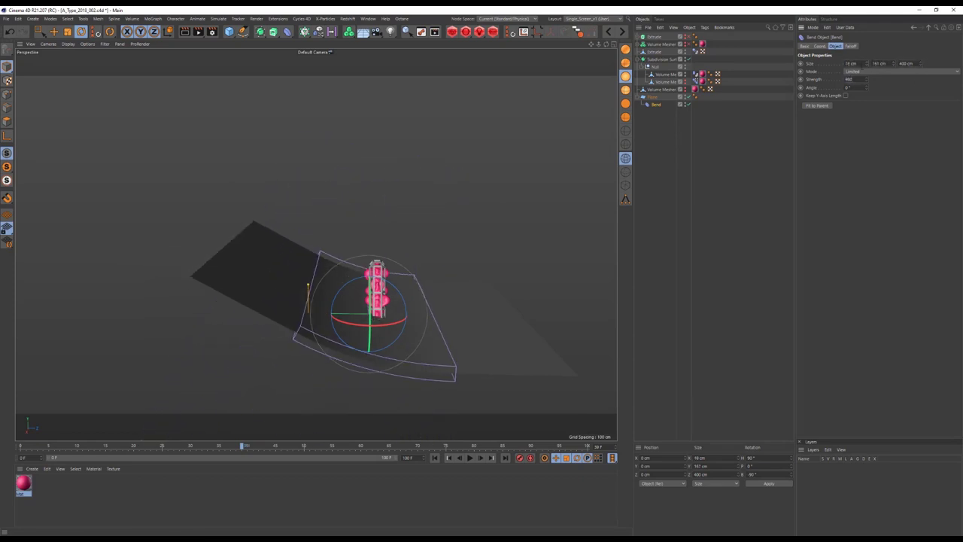
{"action": "left_click_drag", "start_coordinate": [294, 269], "coordinate": [632, 206], "text": "alt"}
{"action": "key", "text": "e"}
{"action": "mouse_move", "coordinate": [363, 283]}
{"action": "left_mouse_down", "text": "alt"}
{"action": "mouse_move", "coordinate": [498, 248]}
{"action": "mouse_move", "coordinate": [602, 271]}
{"action": "mouse_move", "coordinate": [286, 366]}
{"action": "left_mouse_up", "text": "alt"}
{"action": "key", "text": "F3"}
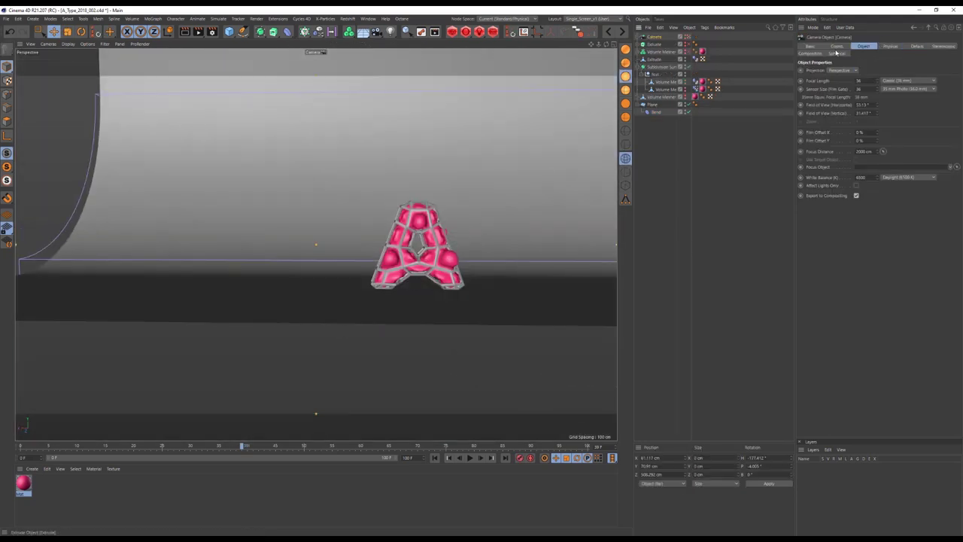
Frame the letter A, then return to a view showing the curved backdrop.
{"action": "left_click", "coordinate": [652, 104]}
{"action": "key", "text": "o"}
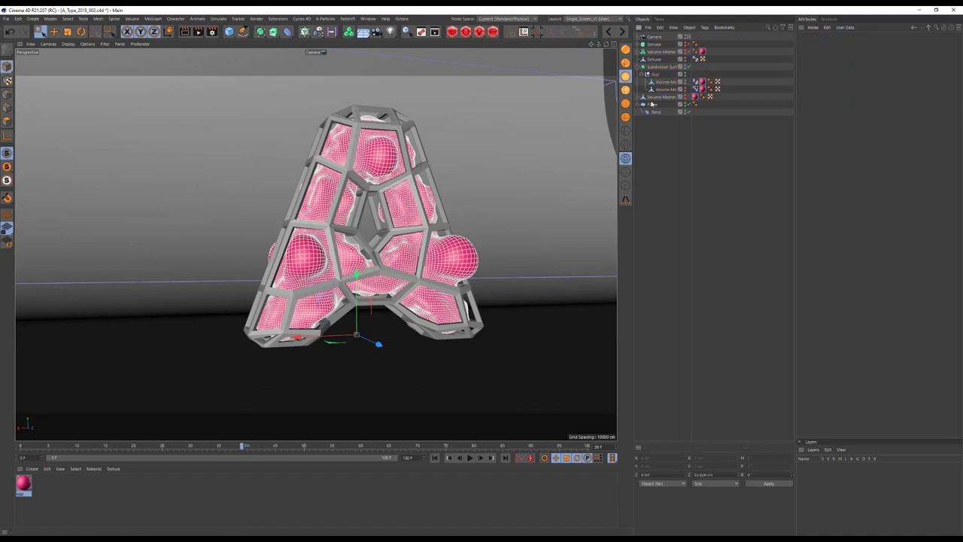
{"action": "left_click", "coordinate": [652, 105]}
{"action": "key", "text": "ctrl+z"}
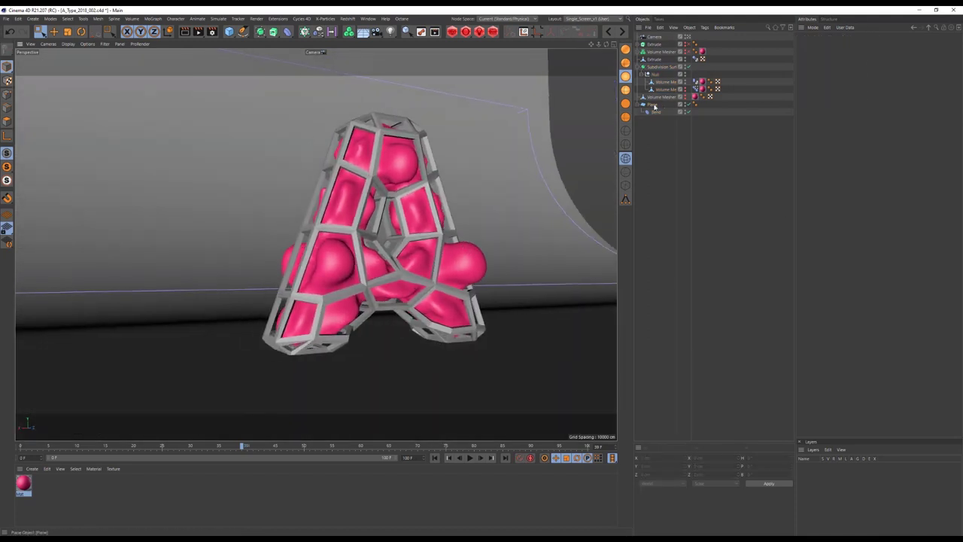
{"action": "mouse_move", "coordinate": [488, 239]}
{"action": "left_mouse_down", "text": "alt"}
{"action": "mouse_move", "coordinate": [504, 213]}
{"action": "mouse_move", "coordinate": [435, 252]}
{"action": "left_mouse_up", "text": "alt"}
Switch the renderer to Octane with JPG output format, and open the Octane Live Viewer.
{"action": "key", "text": "ctrl+b"}
{"action": "left_click", "coordinate": [259, 48]}
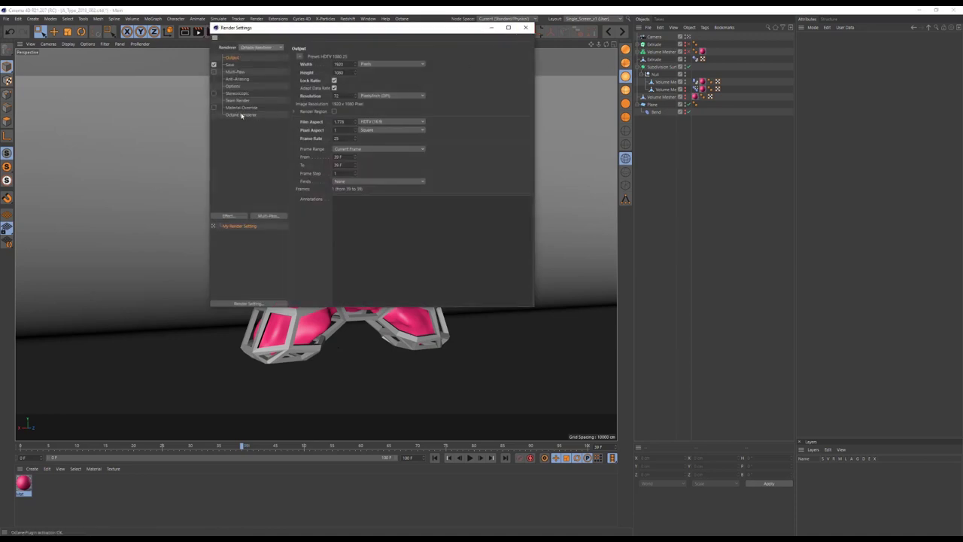
{"action": "left_click", "coordinate": [230, 65]}
{"action": "left_click", "coordinate": [391, 79]}
{"action": "left_click", "coordinate": [396, 102]}
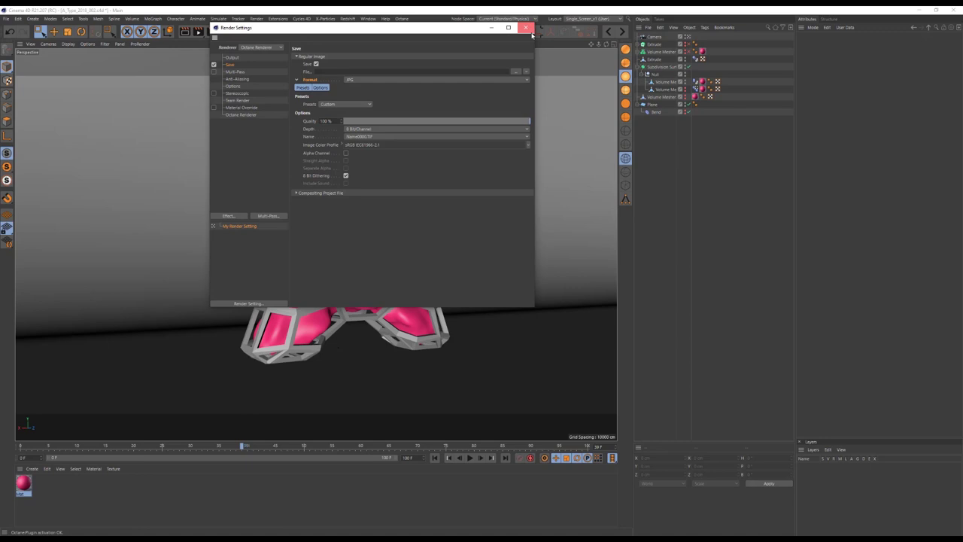
{"action": "left_click", "coordinate": [526, 28]}
{"action": "left_click", "coordinate": [401, 18]}
{"action": "left_click", "coordinate": [394, 49]}
Create several new Octane glossy materials from the Live Viewer's Materials menu.
{"action": "left_click", "coordinate": [219, 146]}
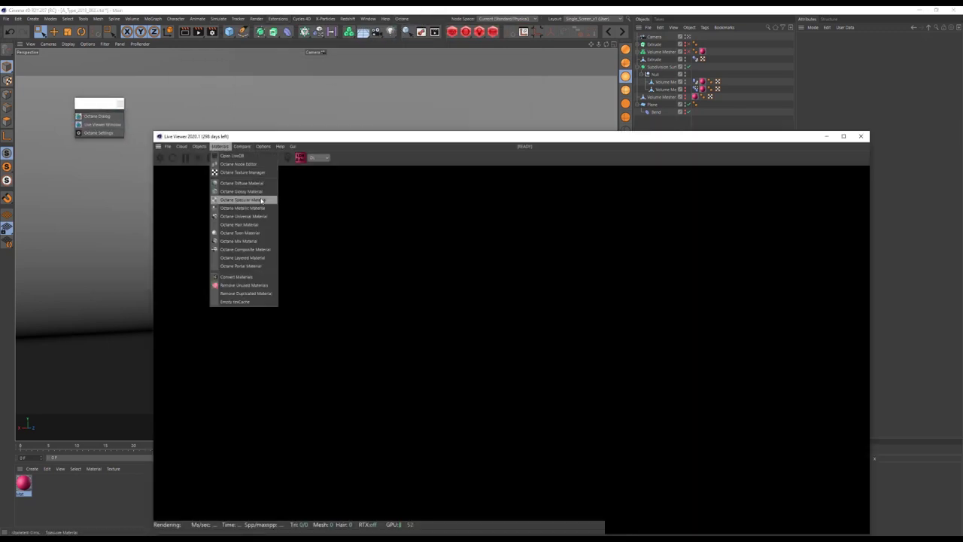
{"action": "left_click", "coordinate": [261, 200]}
{"action": "left_click", "coordinate": [219, 146]}
{"action": "left_click", "coordinate": [250, 192]}
{"action": "left_click", "coordinate": [219, 145]}
{"action": "left_click", "coordinate": [248, 192]}
{"action": "left_click", "coordinate": [219, 146]}
{"action": "left_click", "coordinate": [239, 241]}
{"action": "left_click", "coordinate": [861, 136]}
Delete the old pink material and set up OctGlossy1's index and roughness as the pink glossy.
{"action": "double_click", "coordinate": [97, 484]}
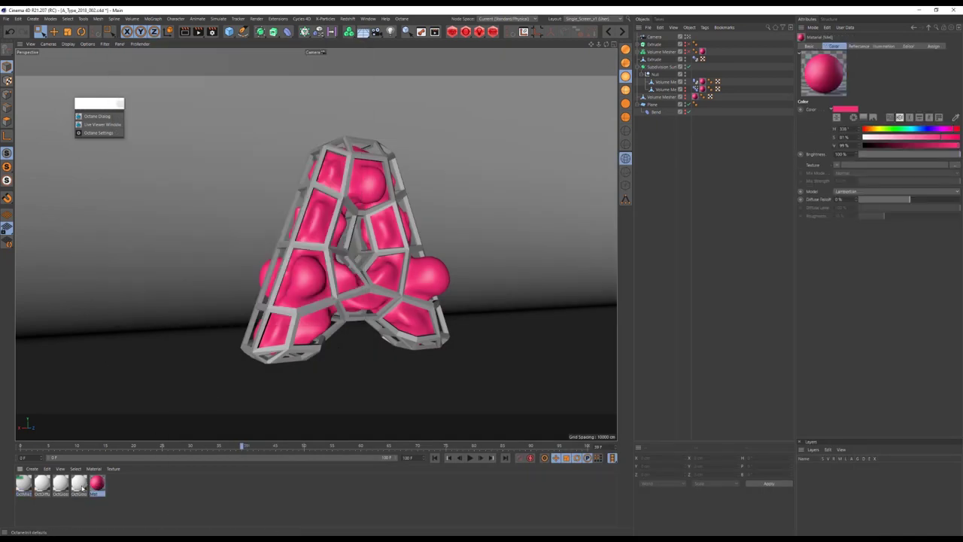
{"action": "key", "text": "Delete"}
{"action": "double_click", "coordinate": [42, 484]}
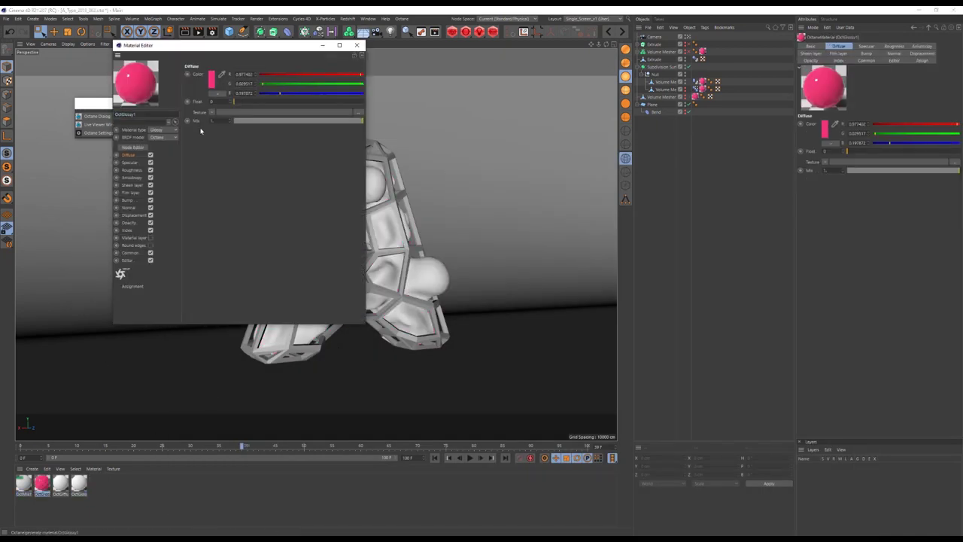
{"action": "left_click", "coordinate": [126, 229]}
{"action": "left_click", "coordinate": [130, 169]}
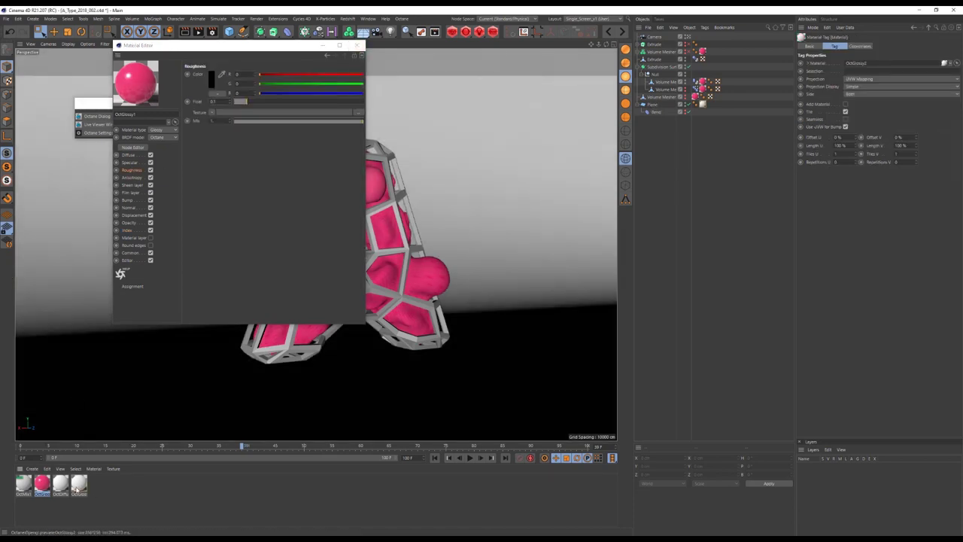
Make OctGlossy2's diffuse colour near-black, then duplicate the pink glossy material.
{"action": "left_click", "coordinate": [79, 484]}
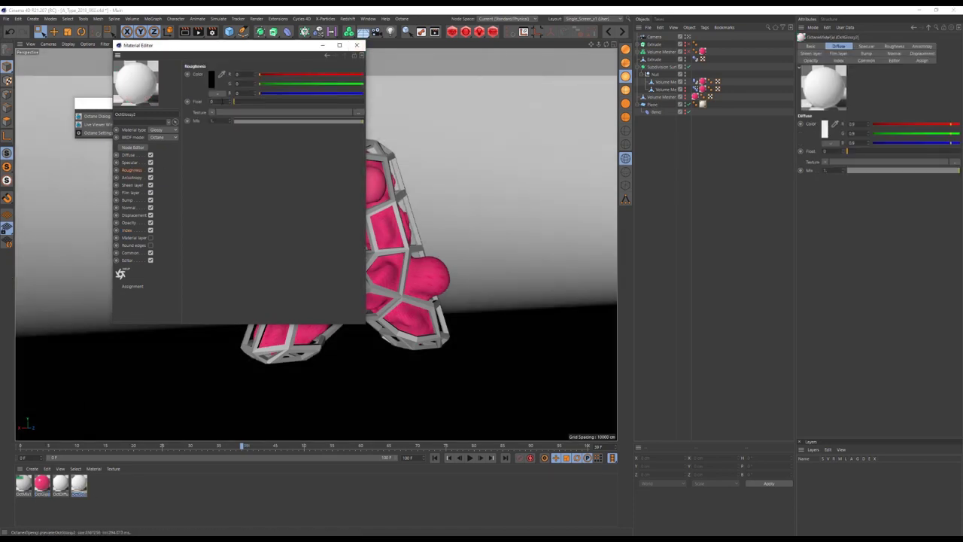
{"action": "left_click", "coordinate": [128, 154]}
{"action": "left_click", "coordinate": [188, 94]}
{"action": "left_click", "coordinate": [126, 230]}
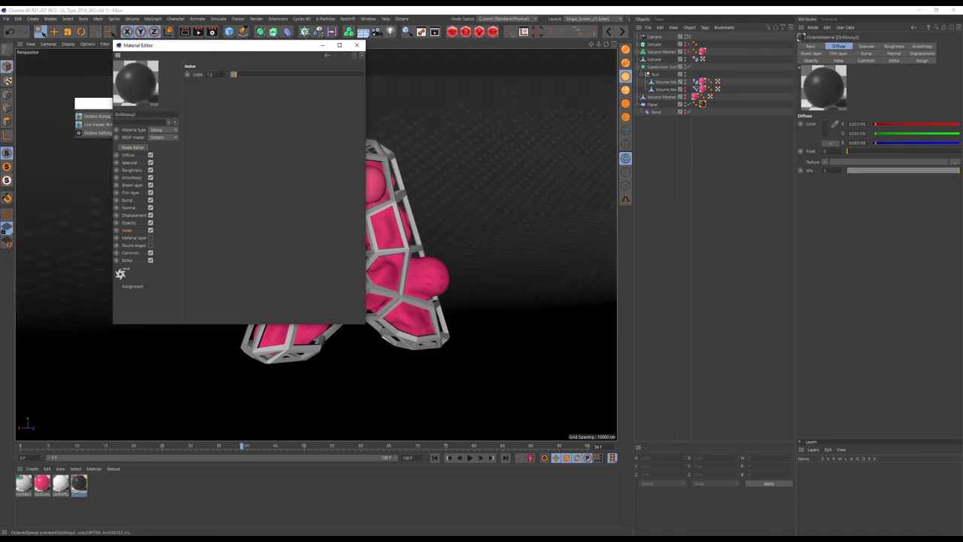
{"action": "left_click", "coordinate": [128, 154]}
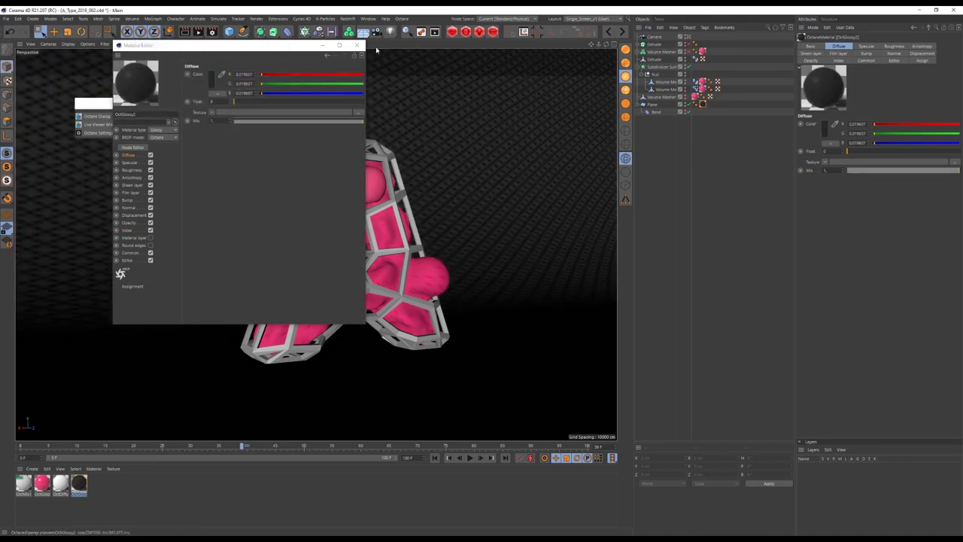
{"action": "left_click", "coordinate": [356, 46]}
{"action": "key", "text": "ctrl+v"}
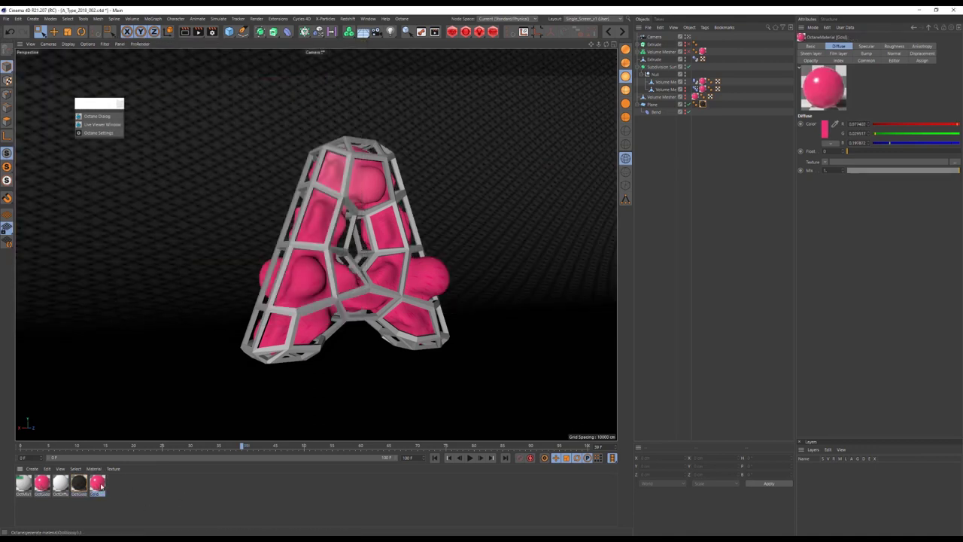
On the copied material, set the diffuse to dark orange and the specular to gold.
{"action": "double_click", "coordinate": [98, 483]}
{"action": "left_click", "coordinate": [188, 94]}
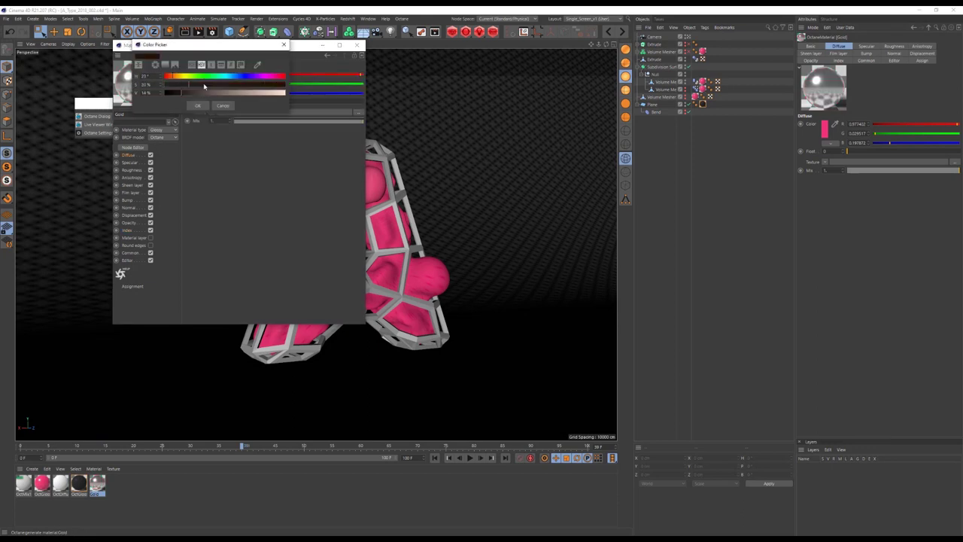
{"action": "left_click", "coordinate": [198, 105]}
{"action": "left_click", "coordinate": [128, 229]}
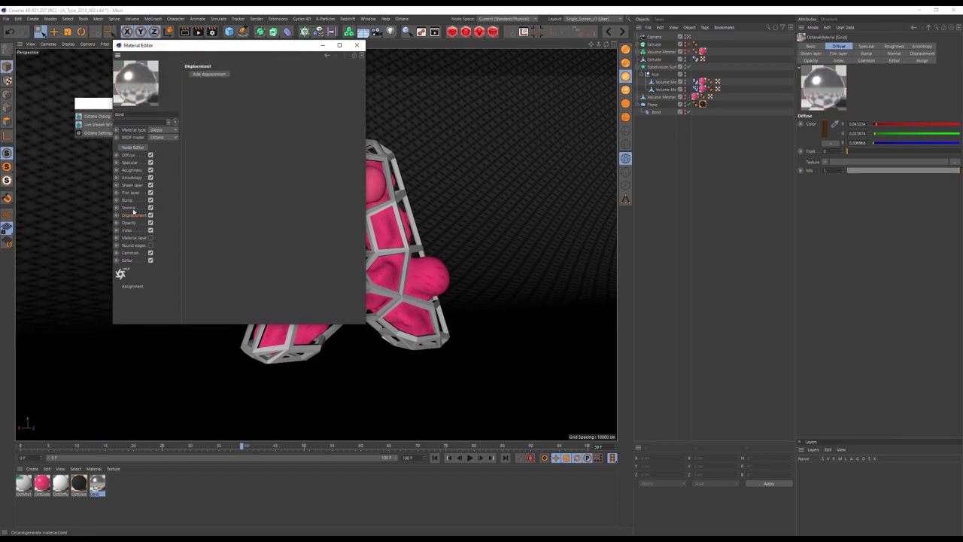
{"action": "left_click", "coordinate": [129, 162]}
{"action": "left_click", "coordinate": [188, 84]}
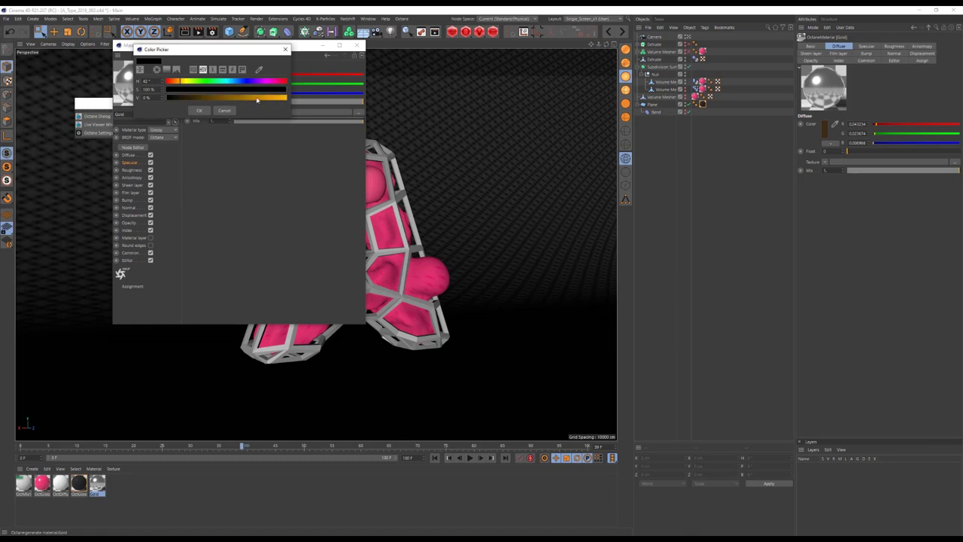
{"action": "left_click", "coordinate": [200, 110]}
{"action": "left_click", "coordinate": [357, 45]}
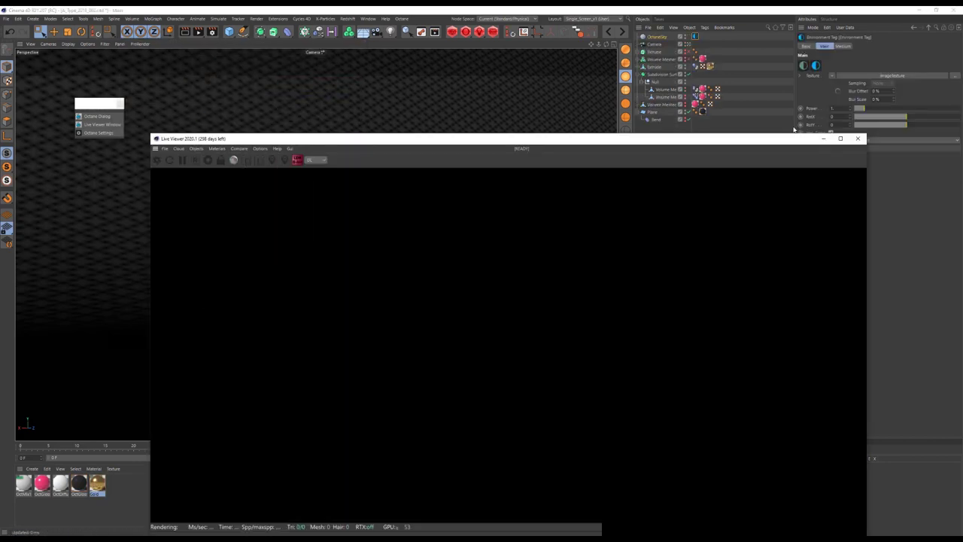
Load a studio HDR image into the OctaneSky texture, without copying it, and reposition the Live Viewer.
{"action": "left_click", "coordinate": [857, 138]}
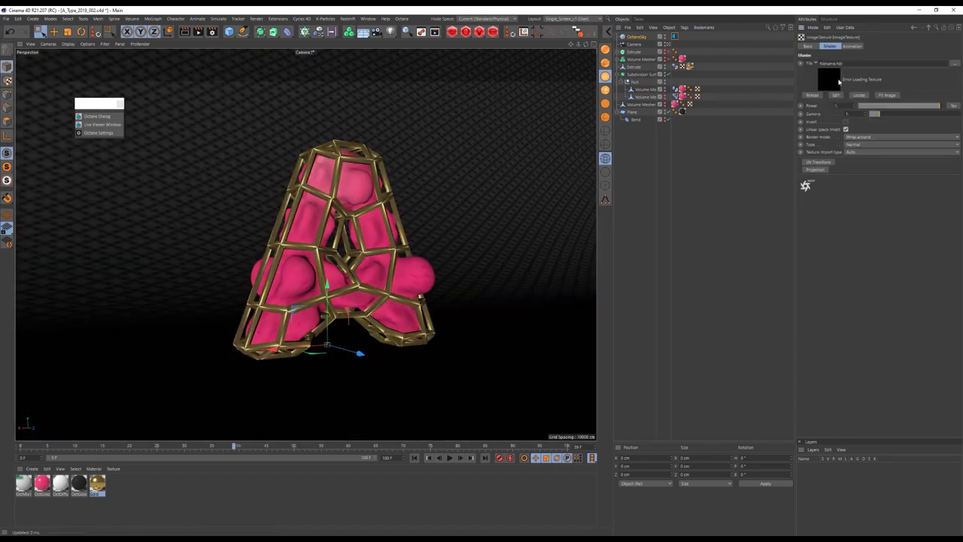
{"action": "left_click", "coordinate": [953, 63]}
{"action": "double_click", "coordinate": [153, 71]}
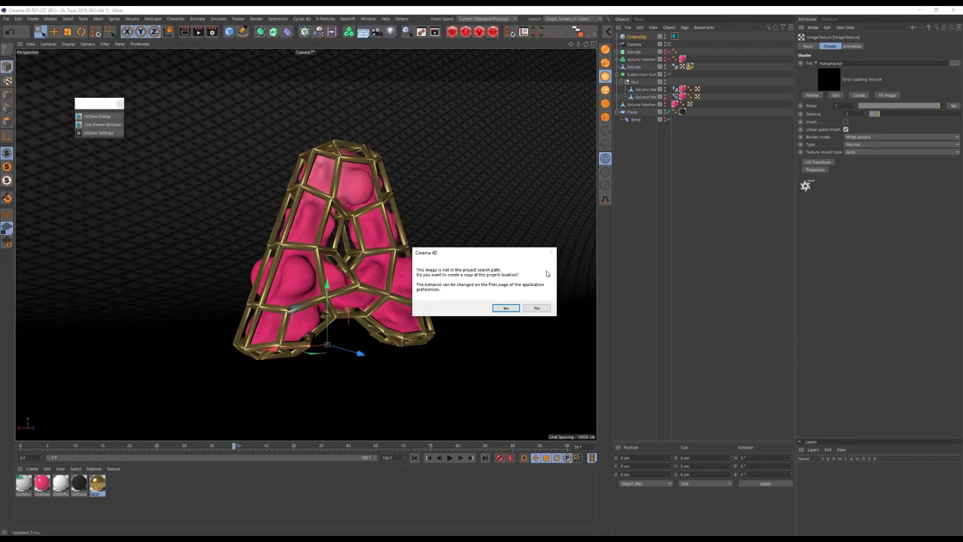
{"action": "left_click", "coordinate": [536, 307]}
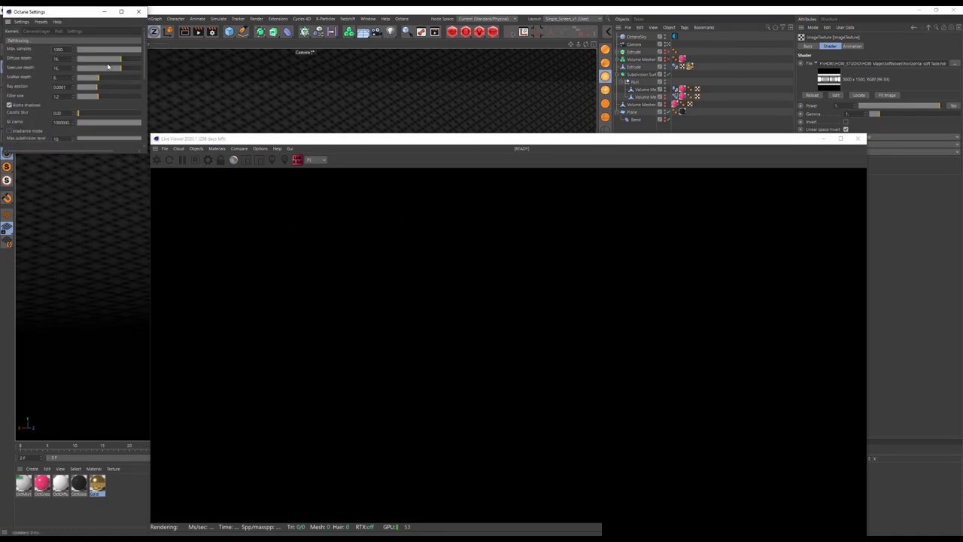
{"action": "left_click", "coordinate": [138, 11]}
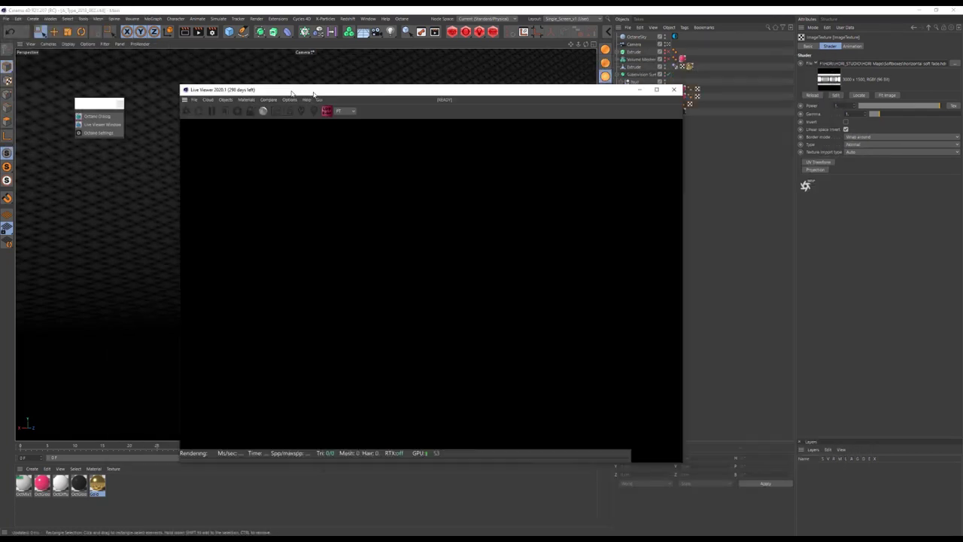
{"action": "left_click_drag", "start_coordinate": [506, 88], "coordinate": [489, 73]}
{"action": "left_click", "coordinate": [674, 36]}
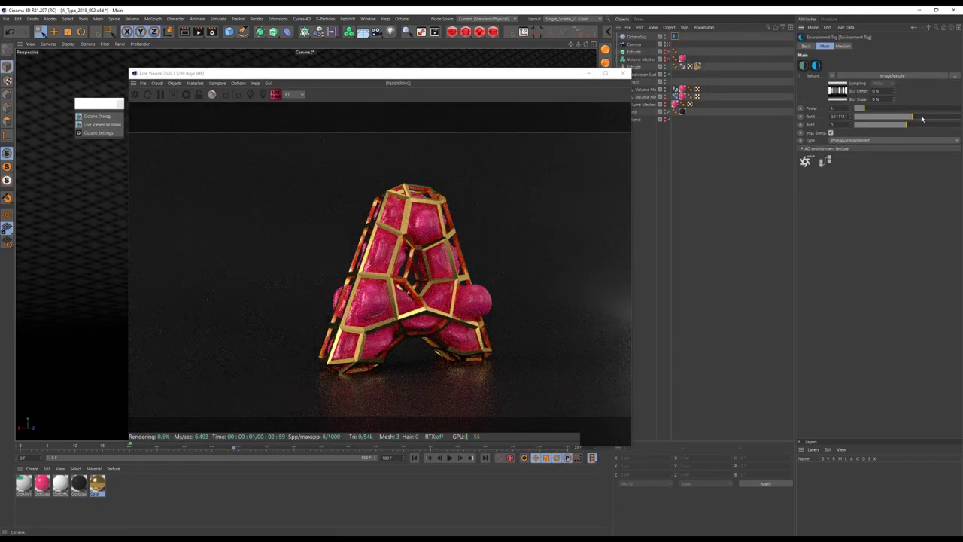
Add an Octane CameraTag to the Camera and close the Live Viewer.
{"action": "right_click", "coordinate": [636, 44]}
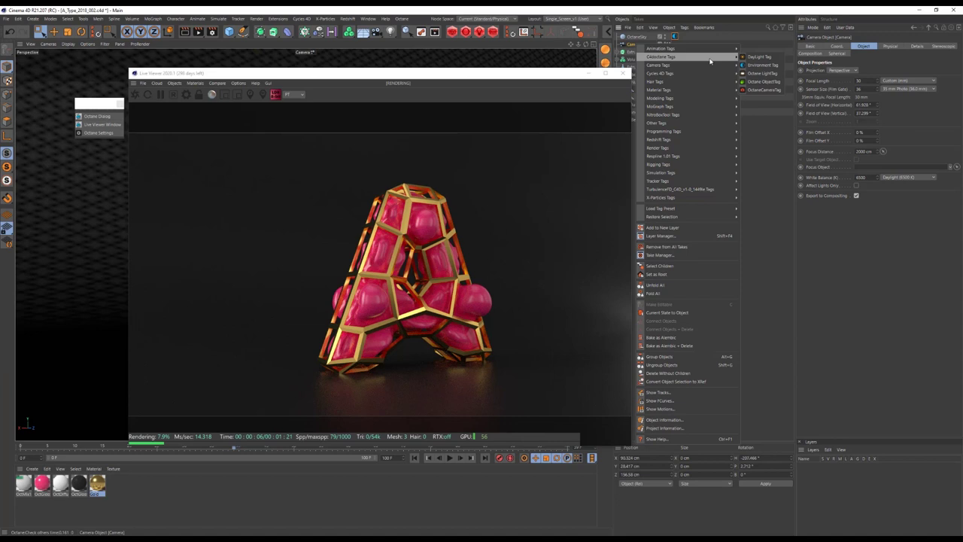
{"action": "left_click", "coordinate": [763, 89]}
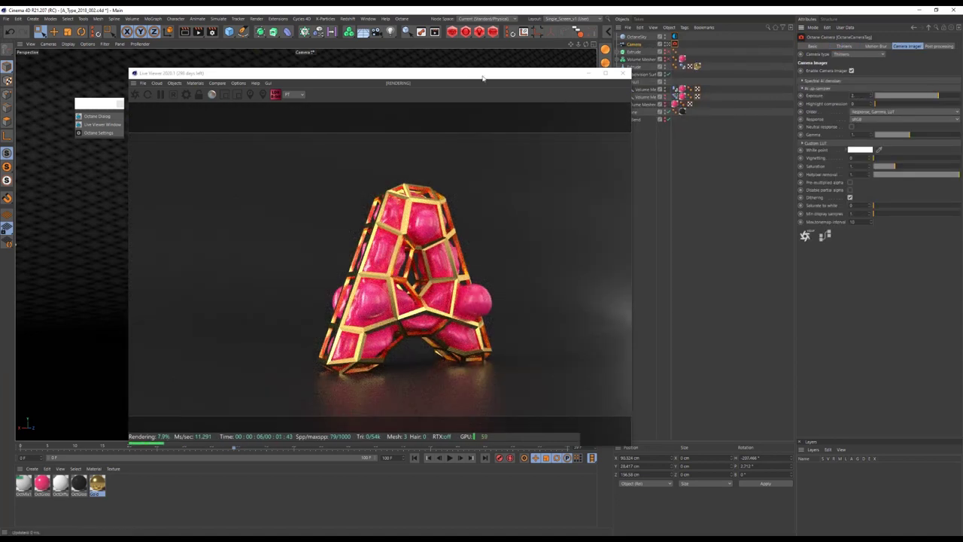
{"action": "left_click_drag", "start_coordinate": [483, 78], "coordinate": [536, 61]}
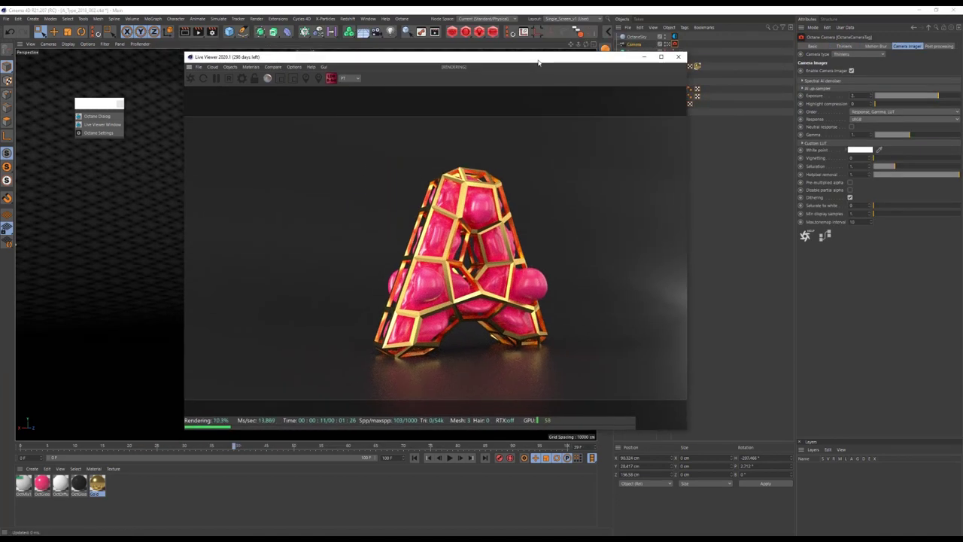
{"action": "left_click", "coordinate": [678, 57]}
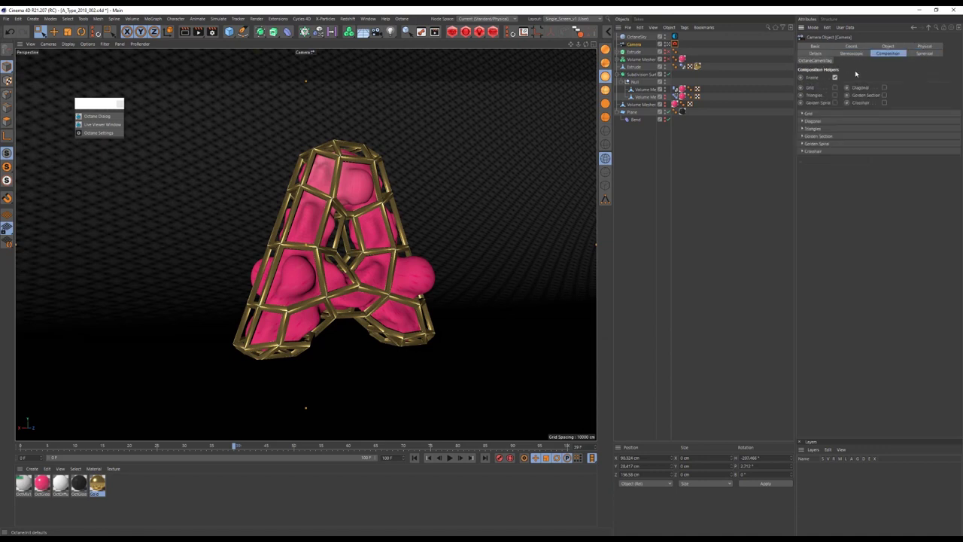
{"action": "key", "text": "ctrl+z"}
{"action": "key", "text": "ctrl+z"}
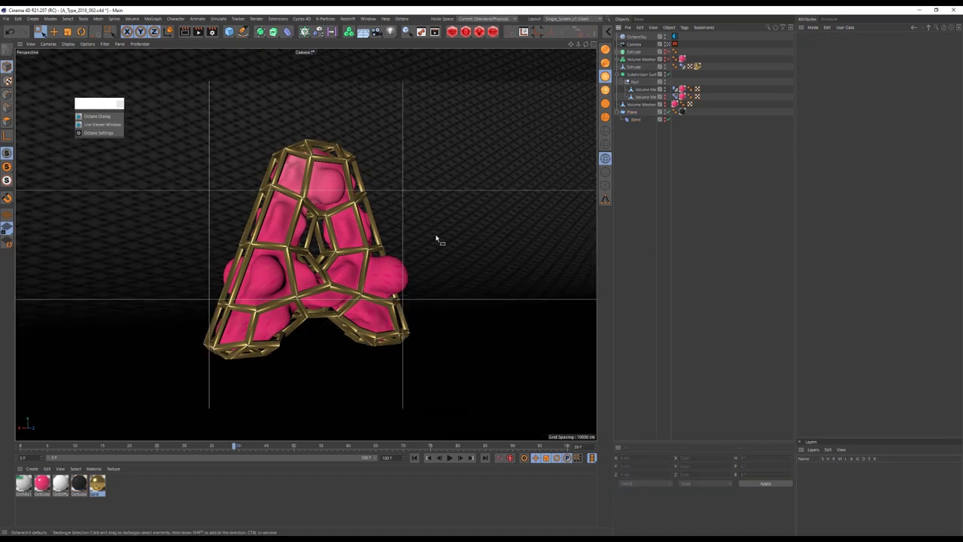
Start the live render and raise the environment tag's Power to 1.5.
{"action": "left_click", "coordinate": [102, 124]}
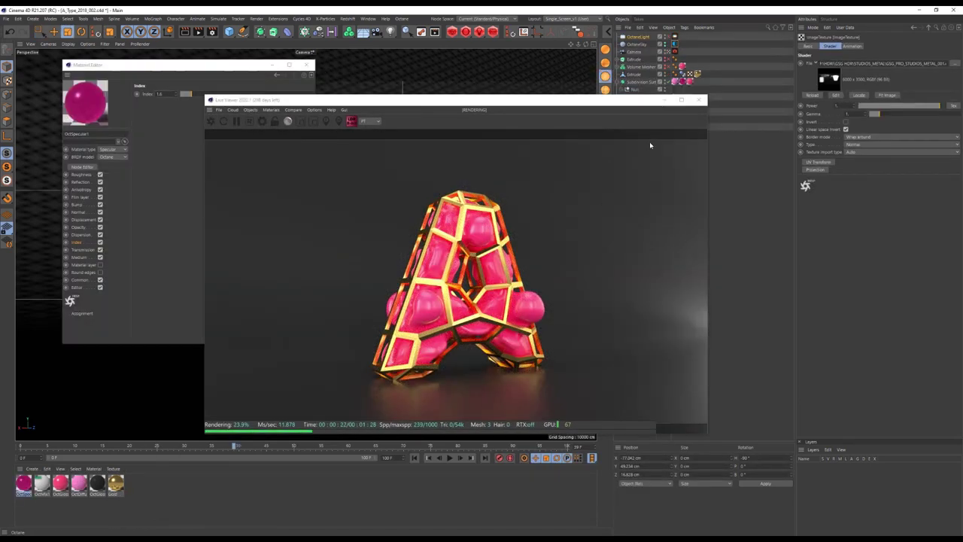
{"action": "left_click_drag", "start_coordinate": [895, 117], "coordinate": [934, 117]}
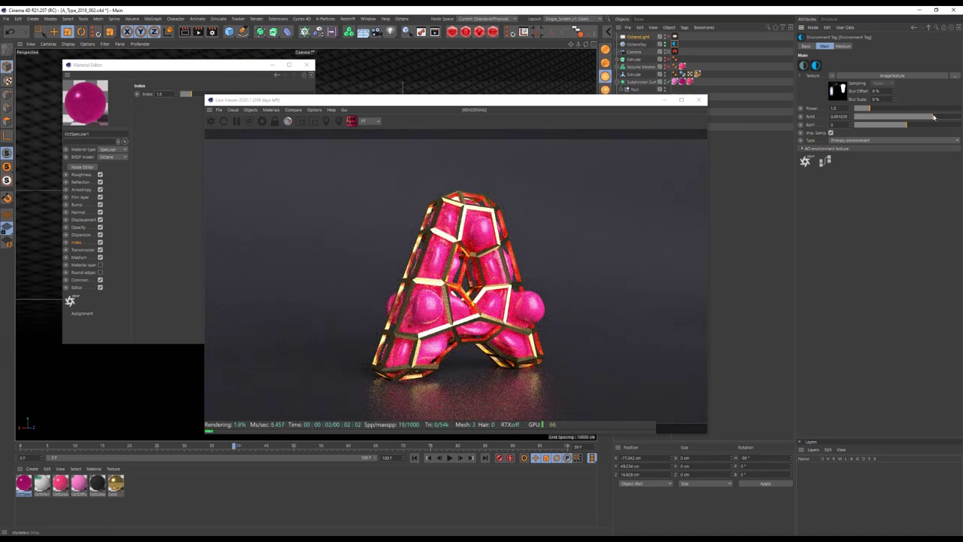
{"action": "left_click_drag", "start_coordinate": [566, 100], "coordinate": [612, 130]}
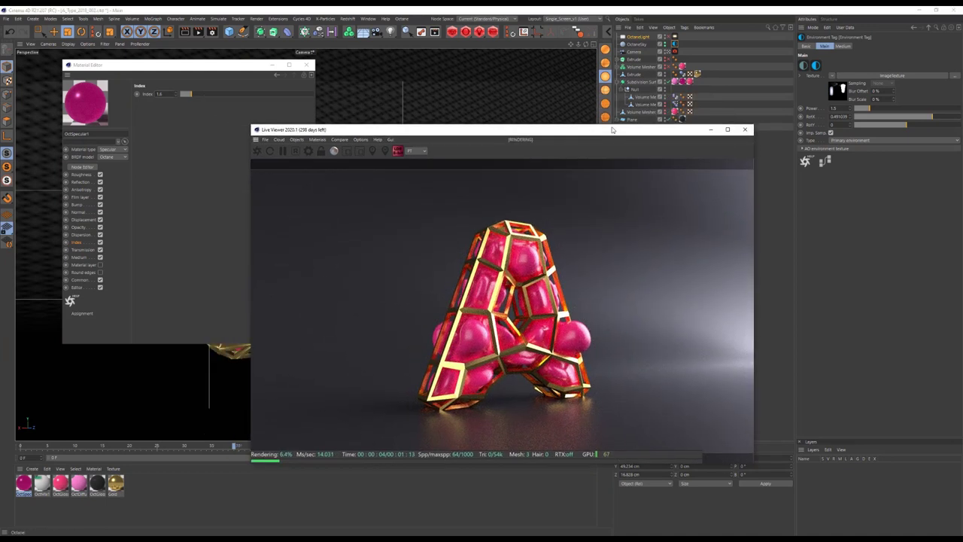
Set the pink OctSpecular1 material's roughness to 0.05.
{"action": "double_click", "coordinate": [689, 96]}
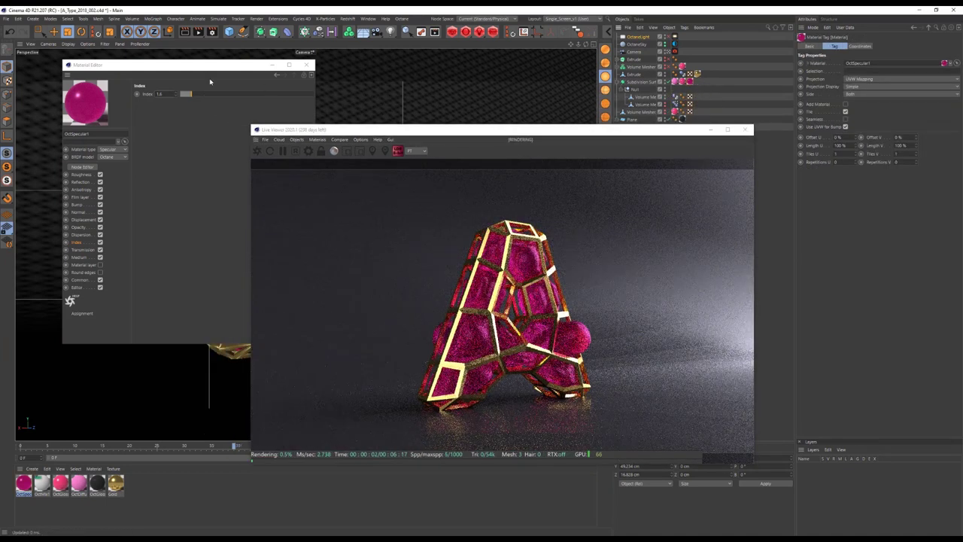
{"action": "left_click", "coordinate": [95, 161]}
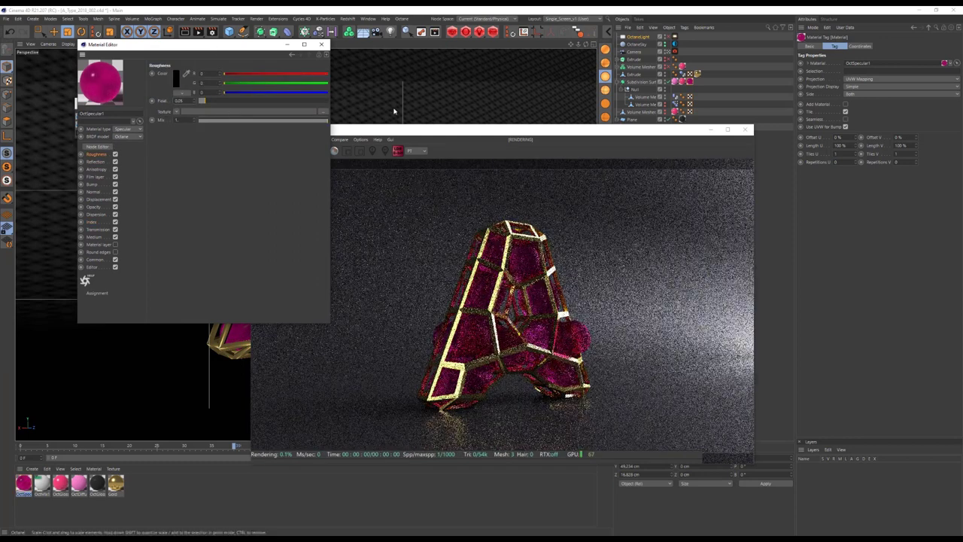
{"action": "left_click", "coordinate": [554, 136]}
{"action": "left_click", "coordinate": [325, 44]}
{"action": "left_click", "coordinate": [637, 36]}
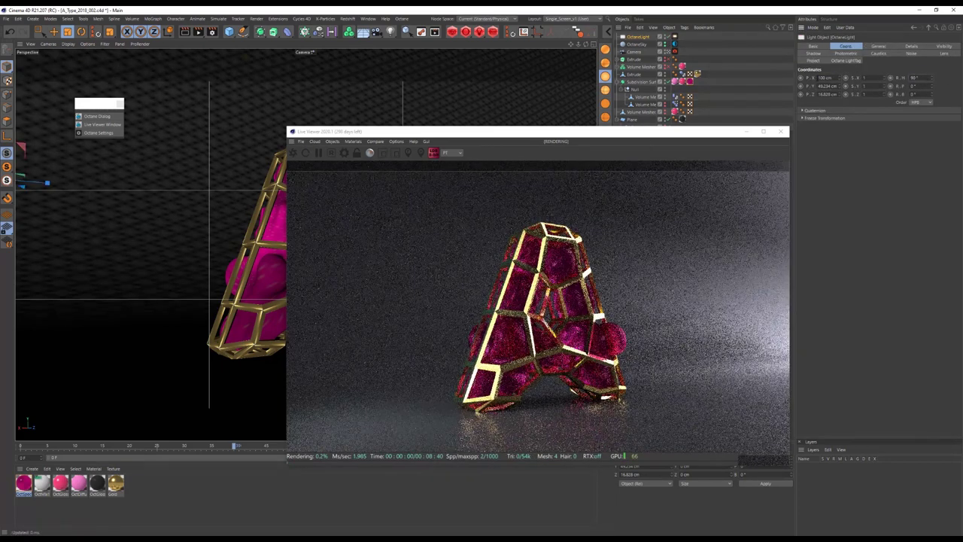
Move the Octane light up and to the left over the letter A.
{"action": "left_click_drag", "start_coordinate": [620, 135], "coordinate": [662, 372]}
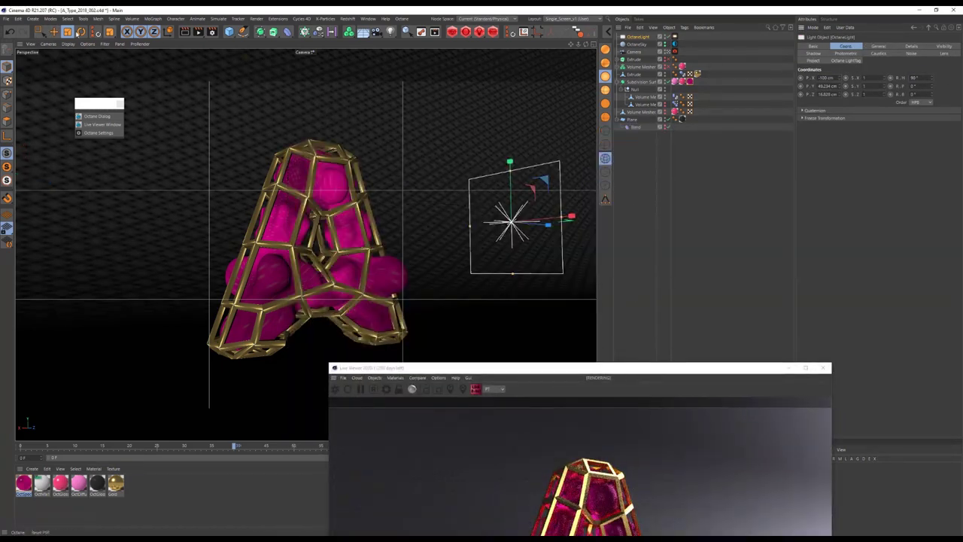
{"action": "key", "text": "e"}
{"action": "left_click_drag", "start_coordinate": [415, 215], "coordinate": [15, 181]}
{"action": "left_click_drag", "start_coordinate": [335, 368], "coordinate": [298, 129]}
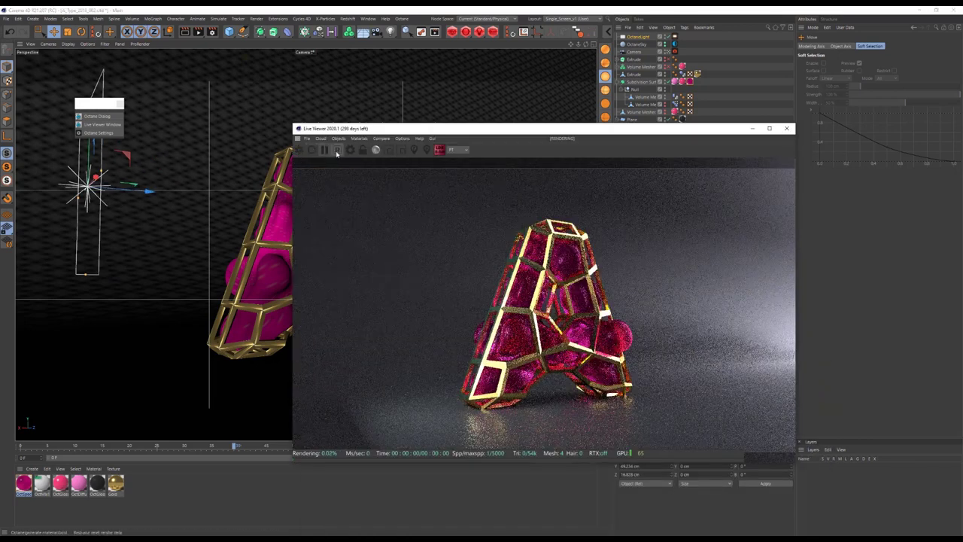
{"action": "left_click_drag", "start_coordinate": [376, 128], "coordinate": [340, 154]}
{"action": "left_click_drag", "start_coordinate": [101, 195], "coordinate": [167, 113]}
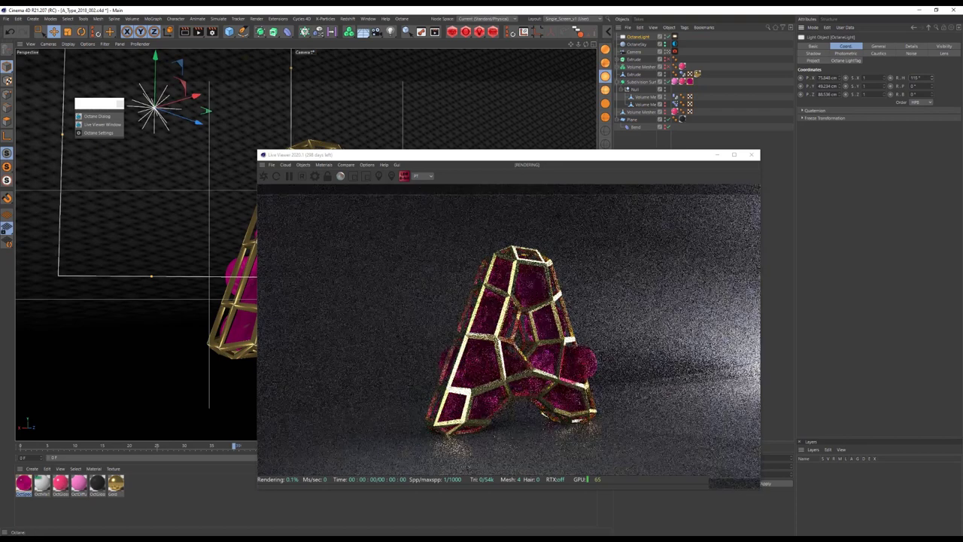
Adjust the Octane light tag's Power to brighten the render.
{"action": "left_click", "coordinate": [674, 36]}
{"action": "left_click", "coordinate": [866, 46]}
{"action": "left_click_drag", "start_coordinate": [896, 68], "coordinate": [900, 65]}
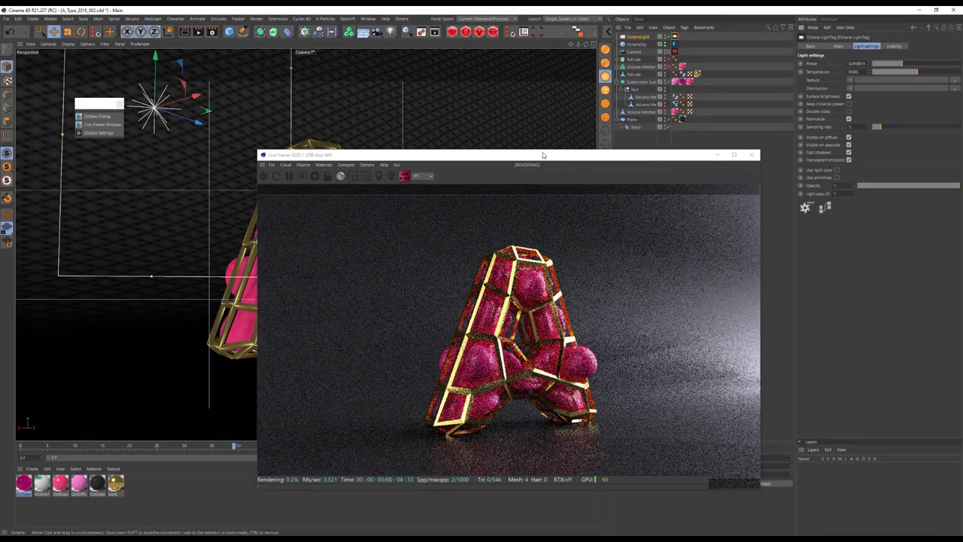
{"action": "left_click_drag", "start_coordinate": [560, 159], "coordinate": [505, 90]}
Rotate the OctaneSky HDRI's RotX to about 0.52 to reshape the lighting.
{"action": "left_click", "coordinate": [674, 44]}
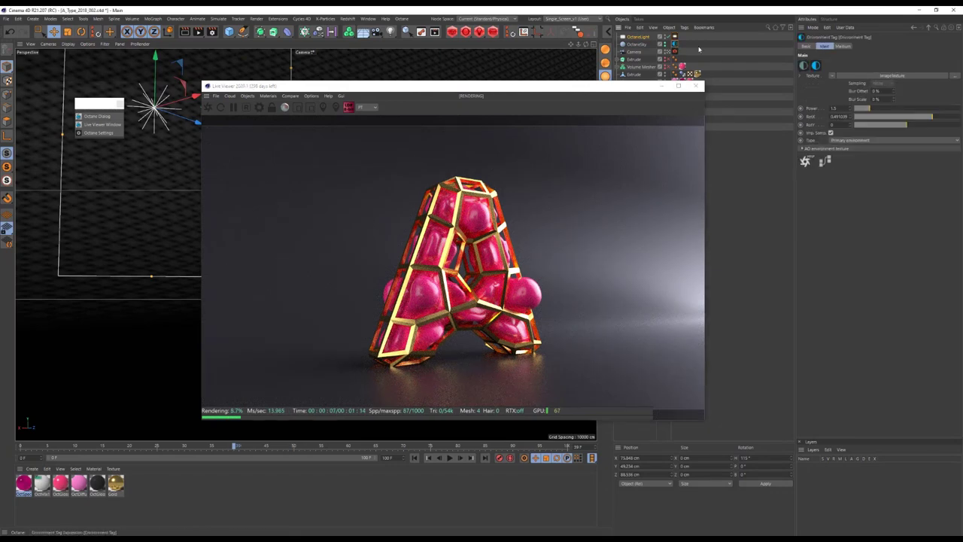
{"action": "left_click_drag", "start_coordinate": [947, 121], "coordinate": [922, 117]}
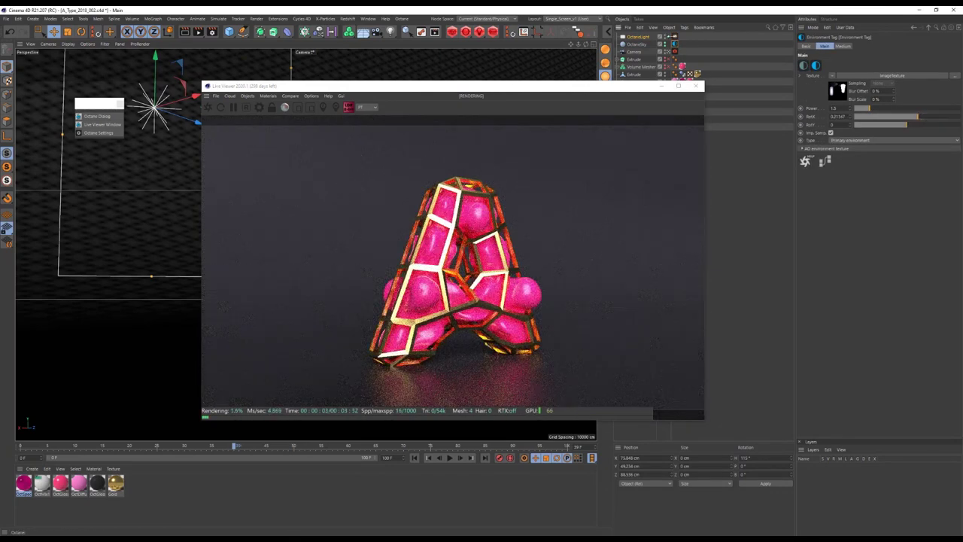
{"action": "left_click_drag", "start_coordinate": [927, 117], "coordinate": [941, 117]}
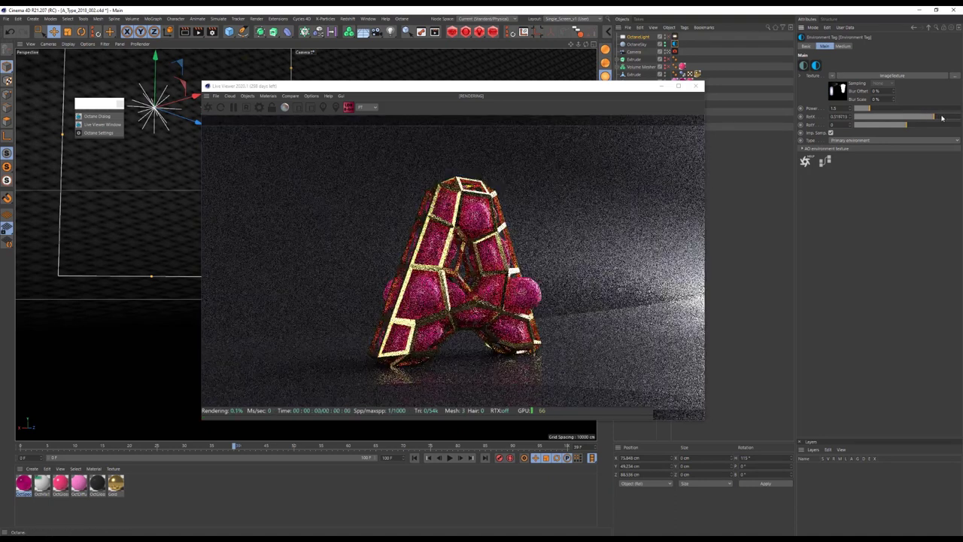